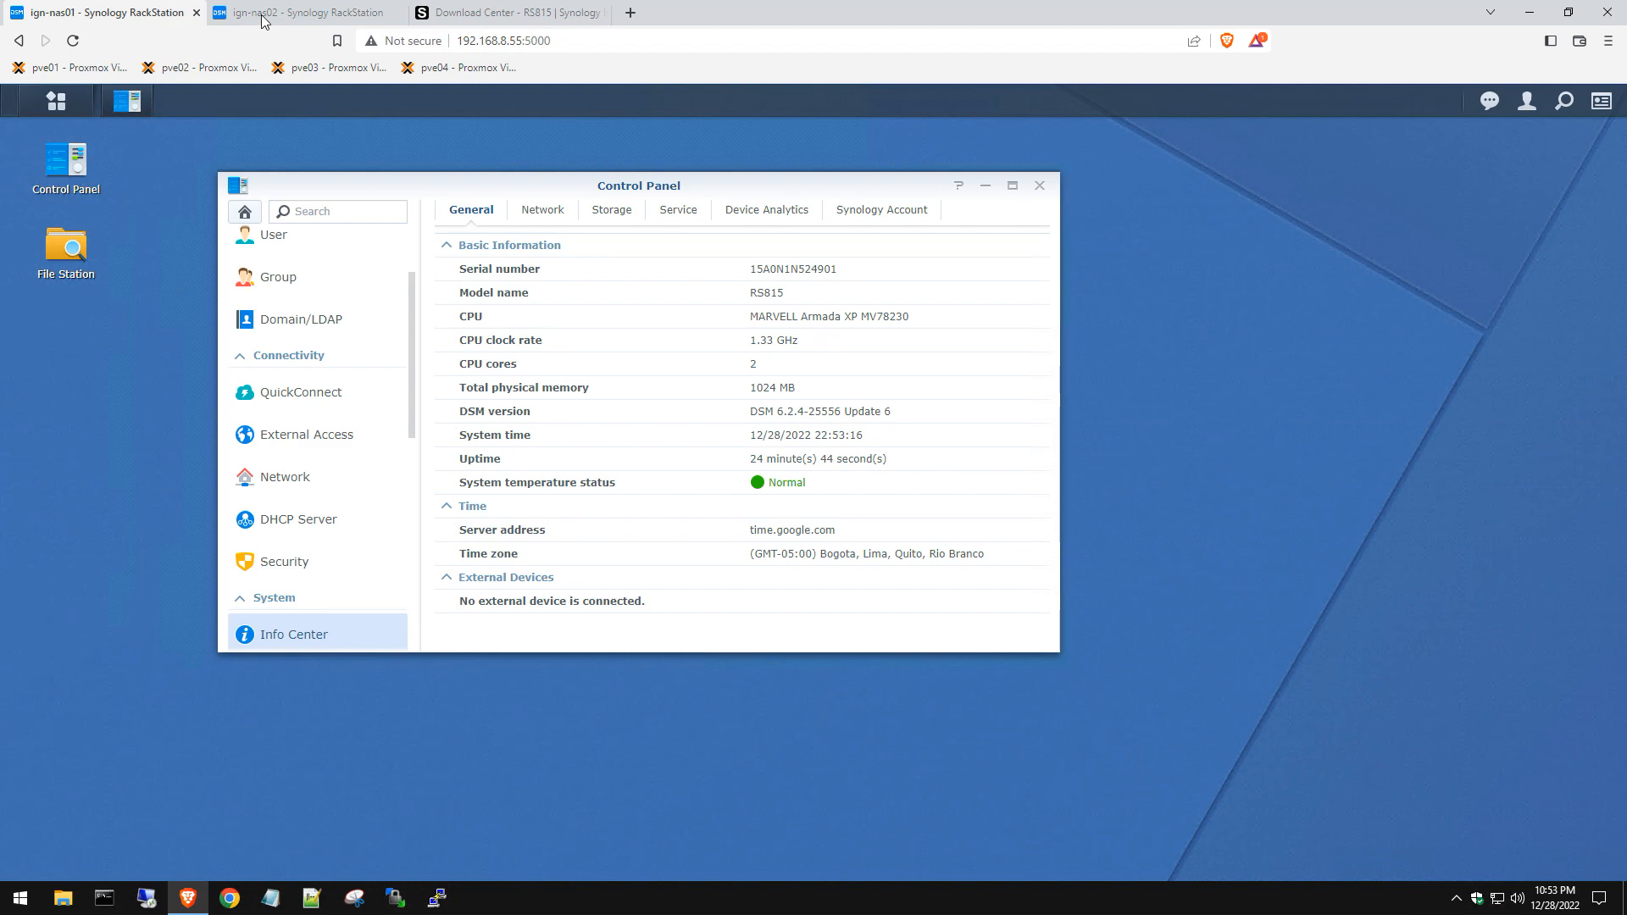
Check the DSM update status of ign-nas01 on its Update & Restore page
click(260, 13)
click(146, 15)
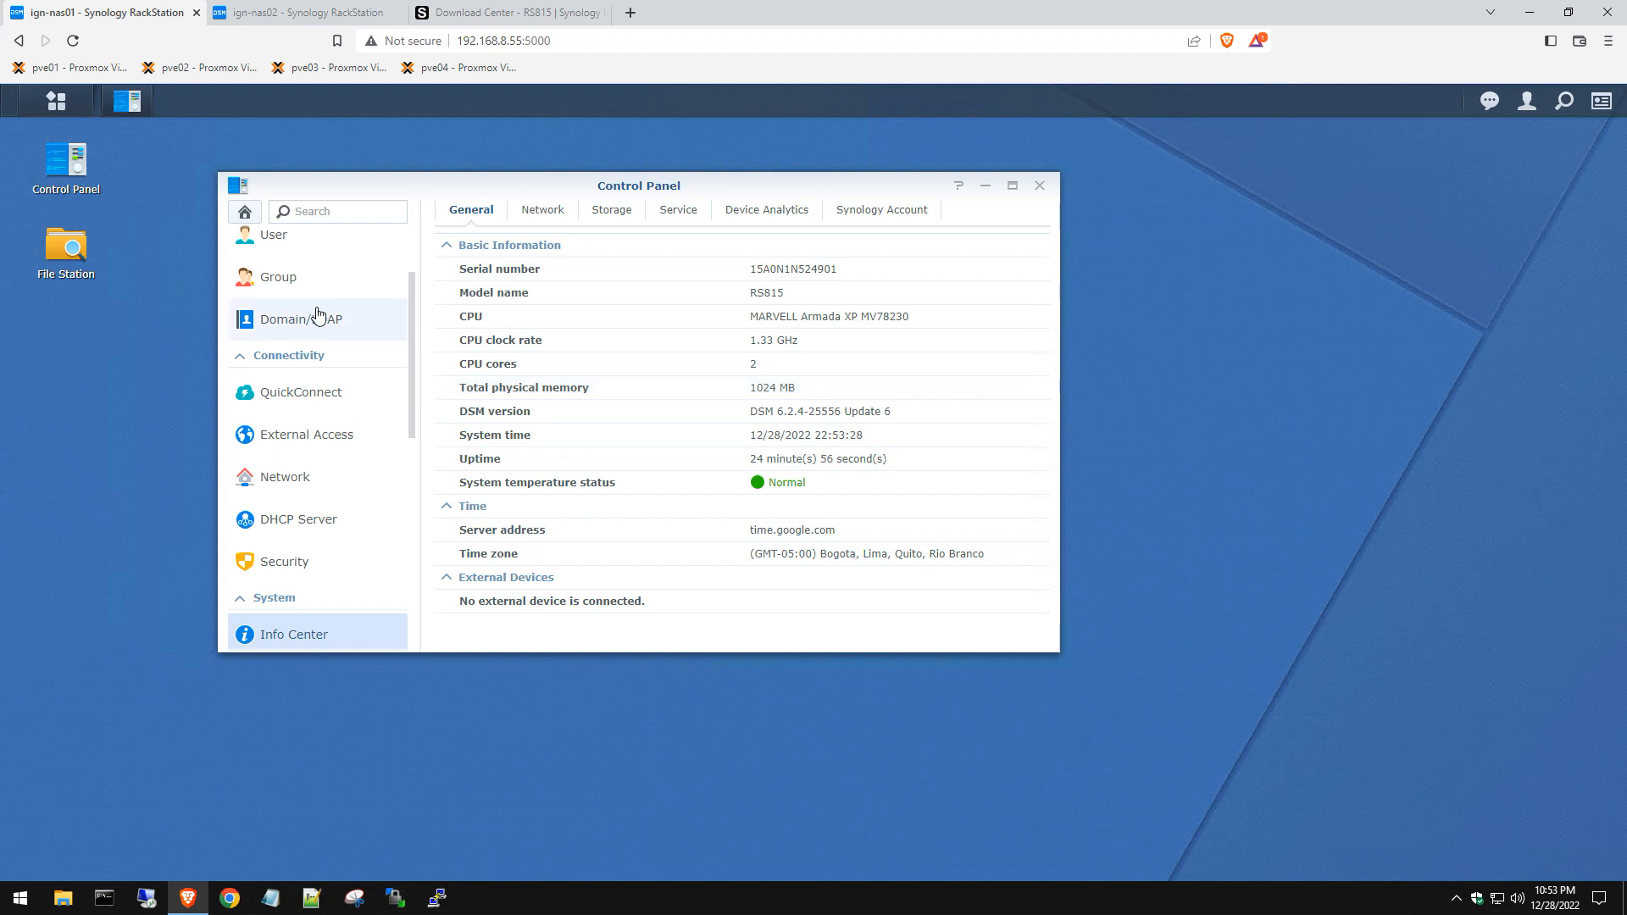
scroll(313, 305, up, 3)
scroll(314, 305, down, 5)
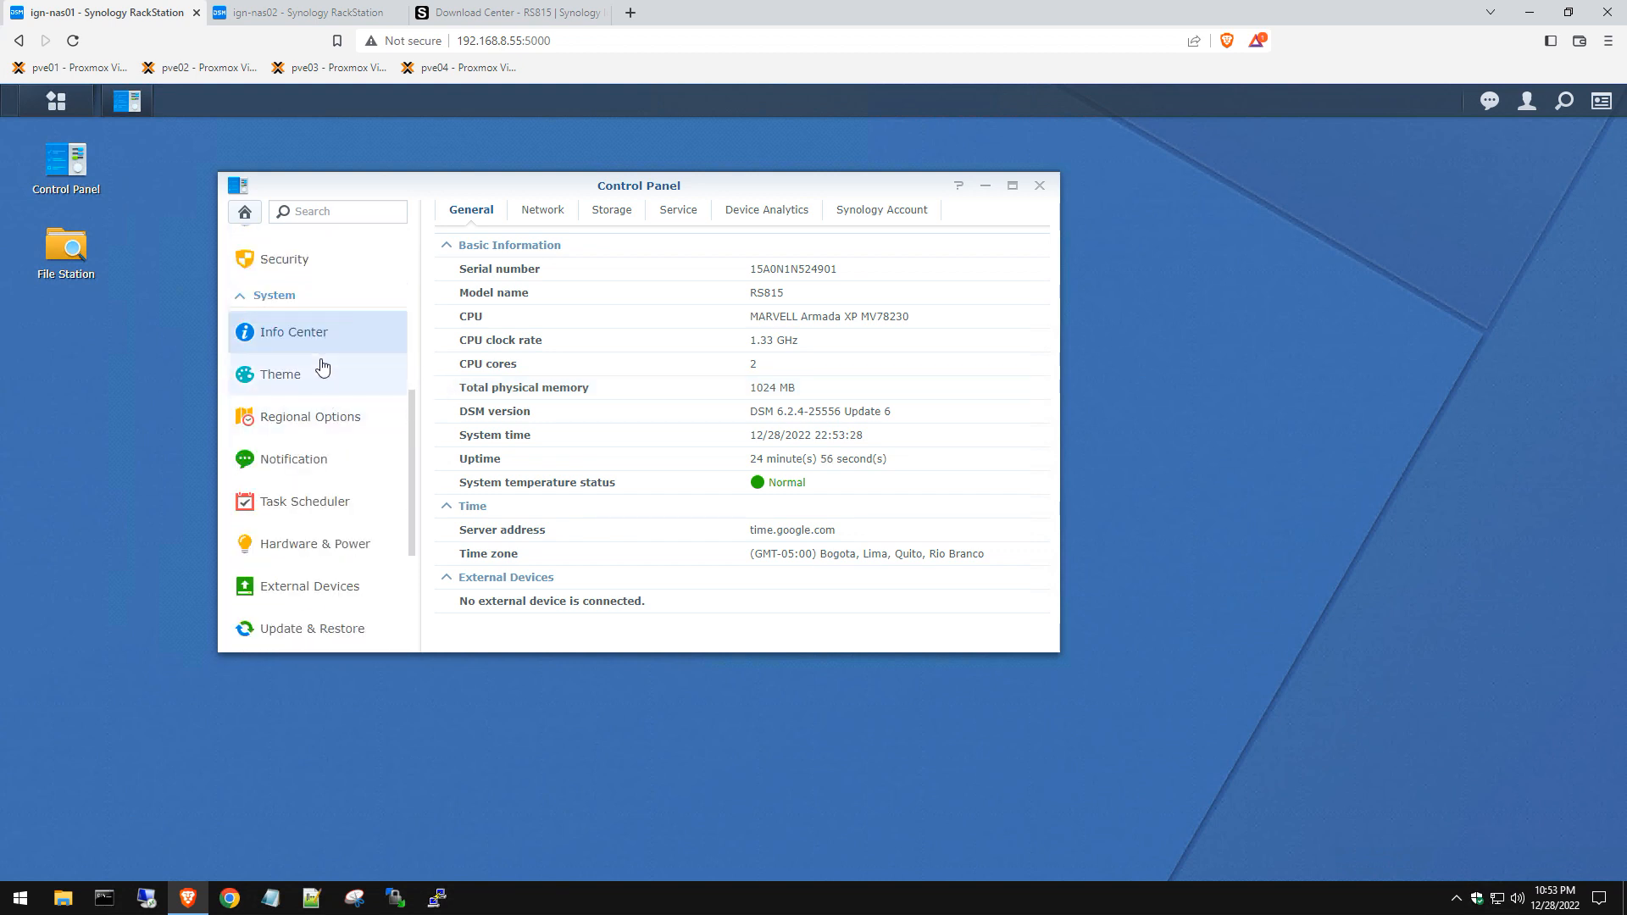
scroll(325, 372, down, 1)
scroll(327, 419, down, 2)
click(314, 382)
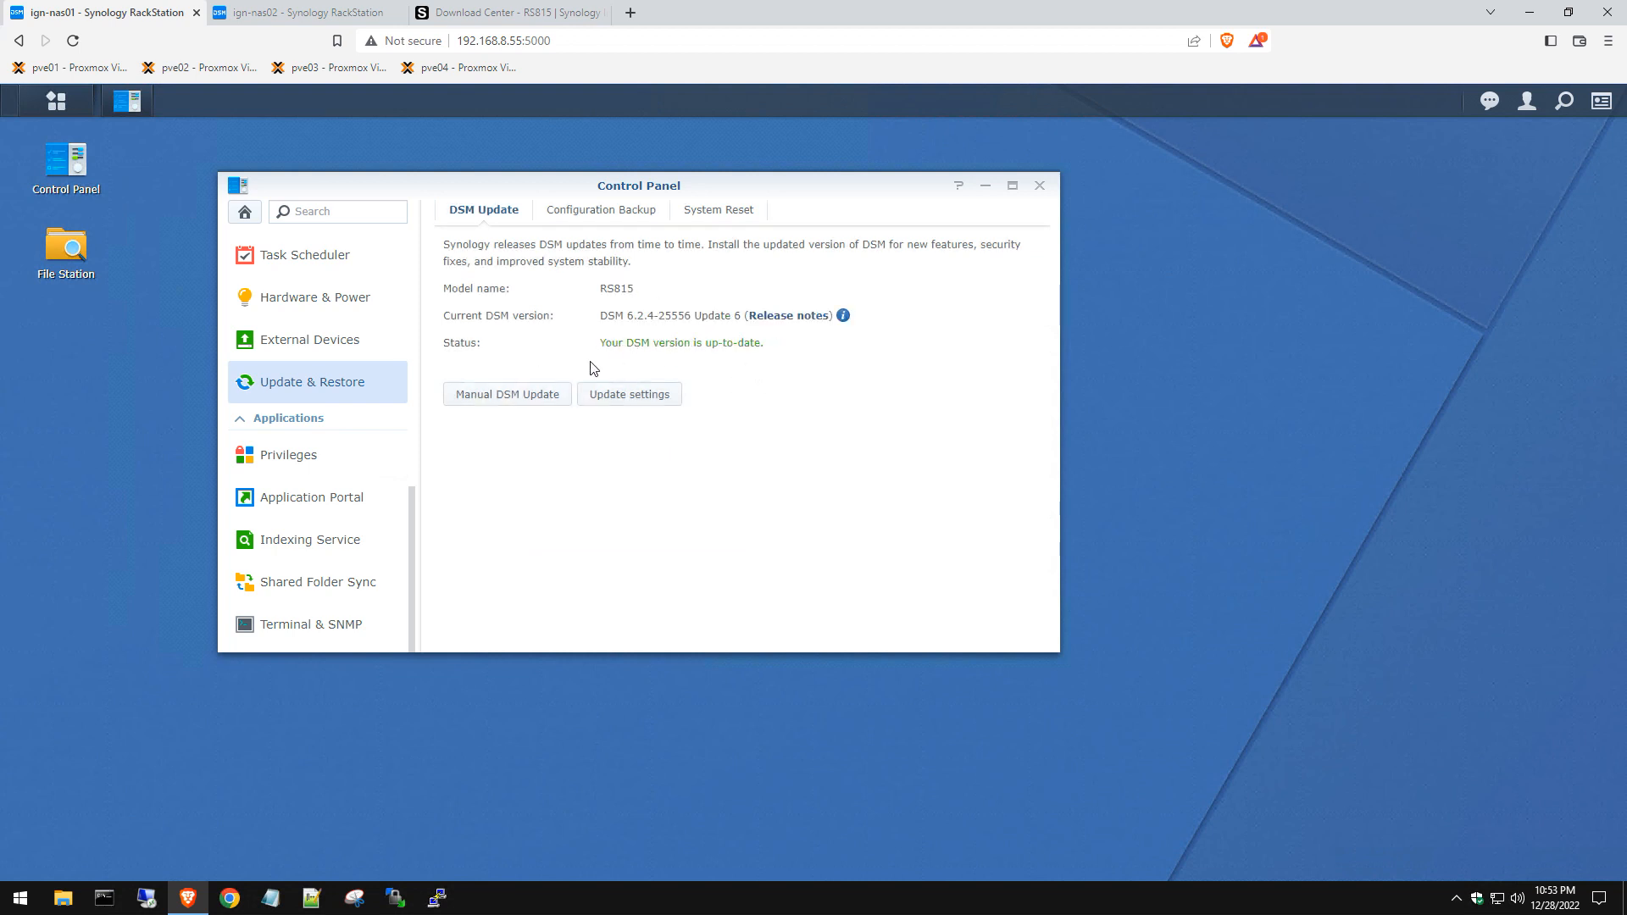
Check the DSM update status of ign-nas02, then return its Control Panel to the Info Center
click(280, 18)
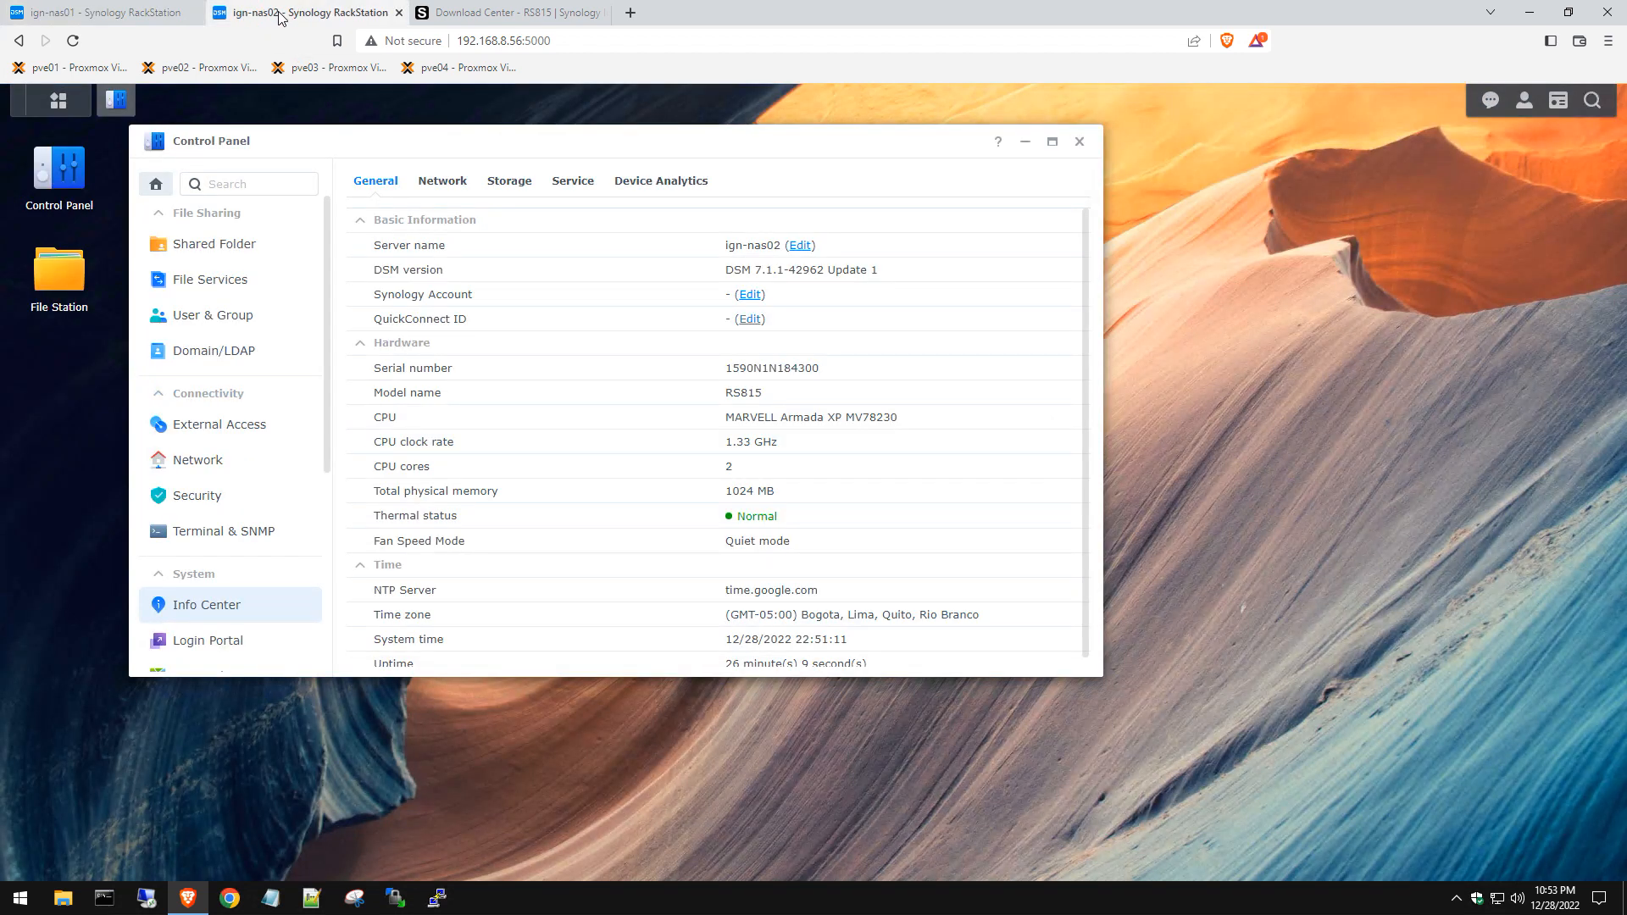
drag(490, 187, 685, 195)
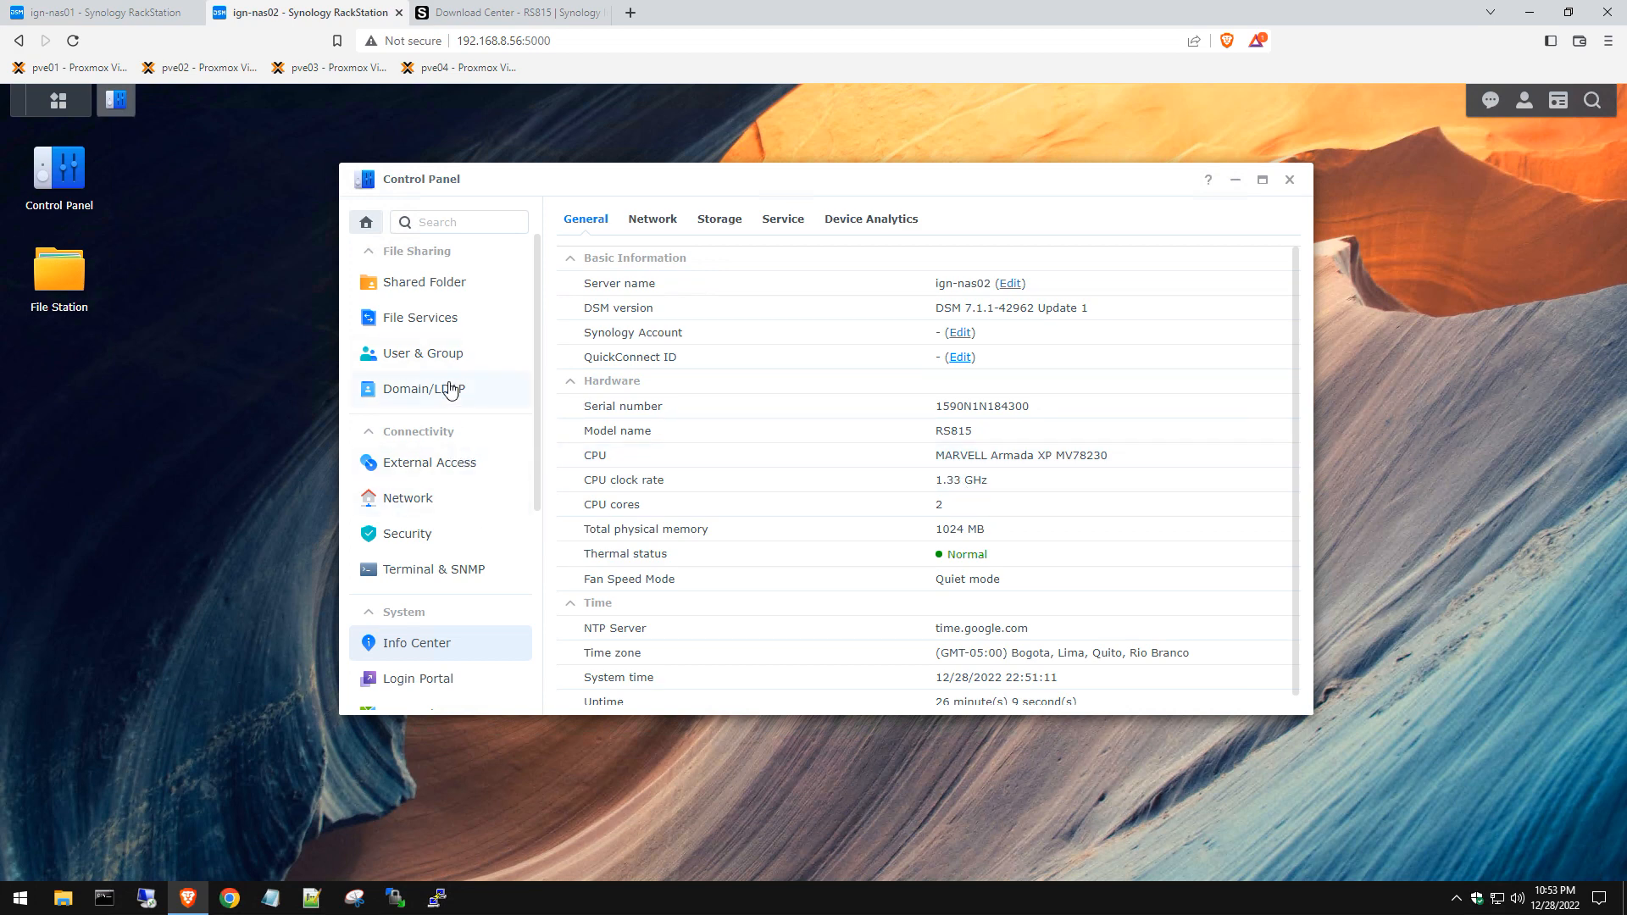
scroll(450, 387, down, 3)
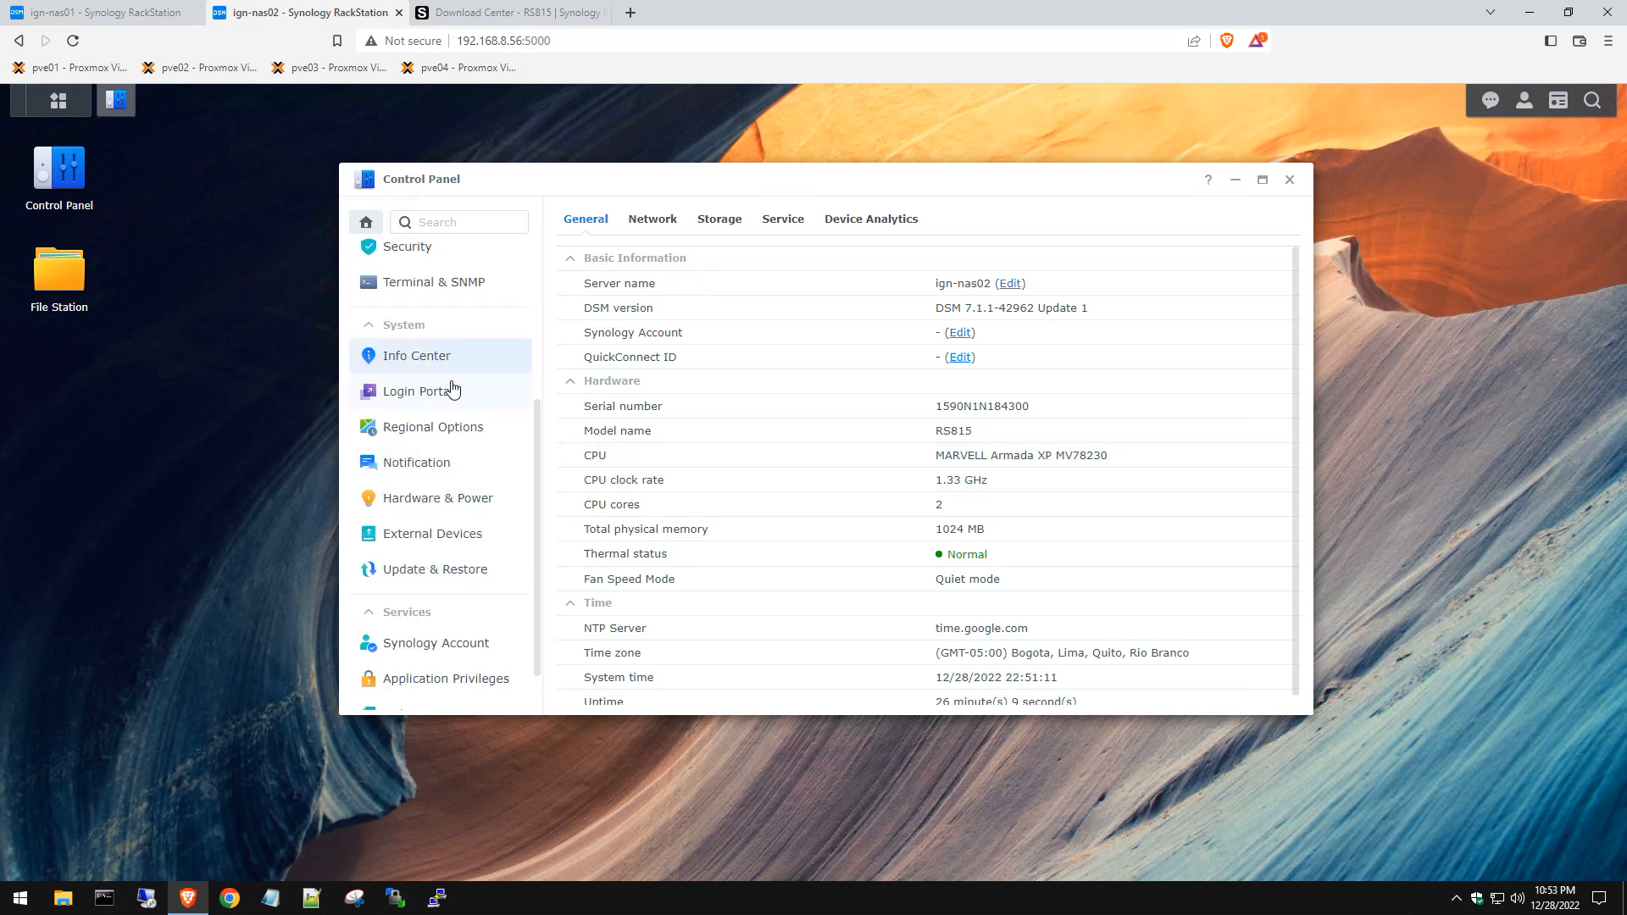
click(428, 568)
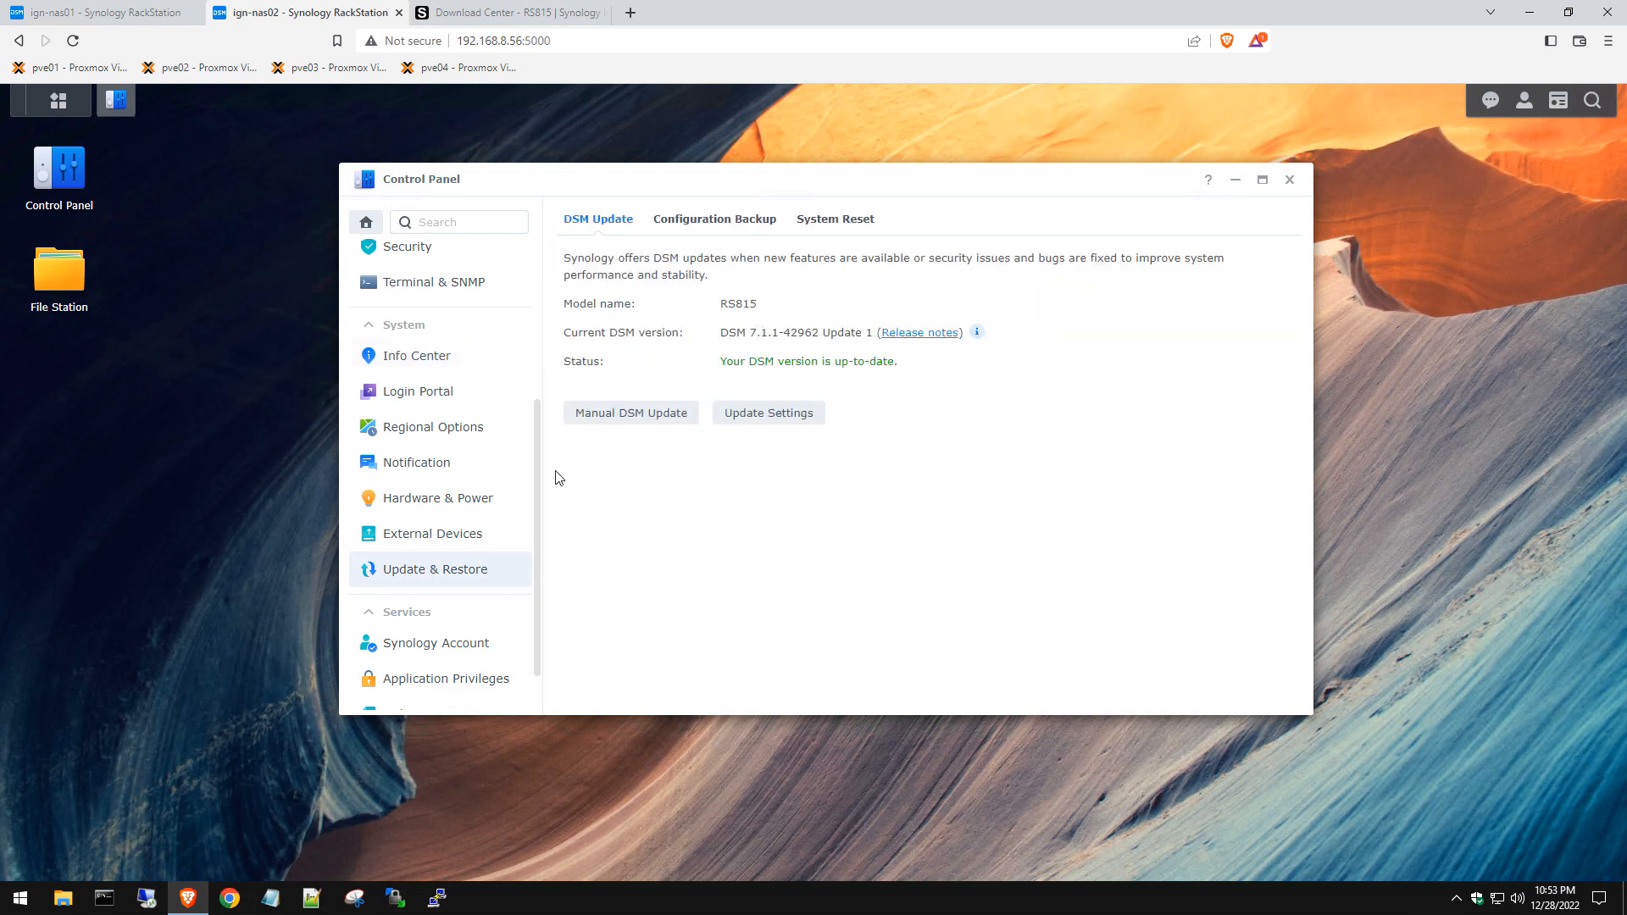
scroll(472, 487, up, 3)
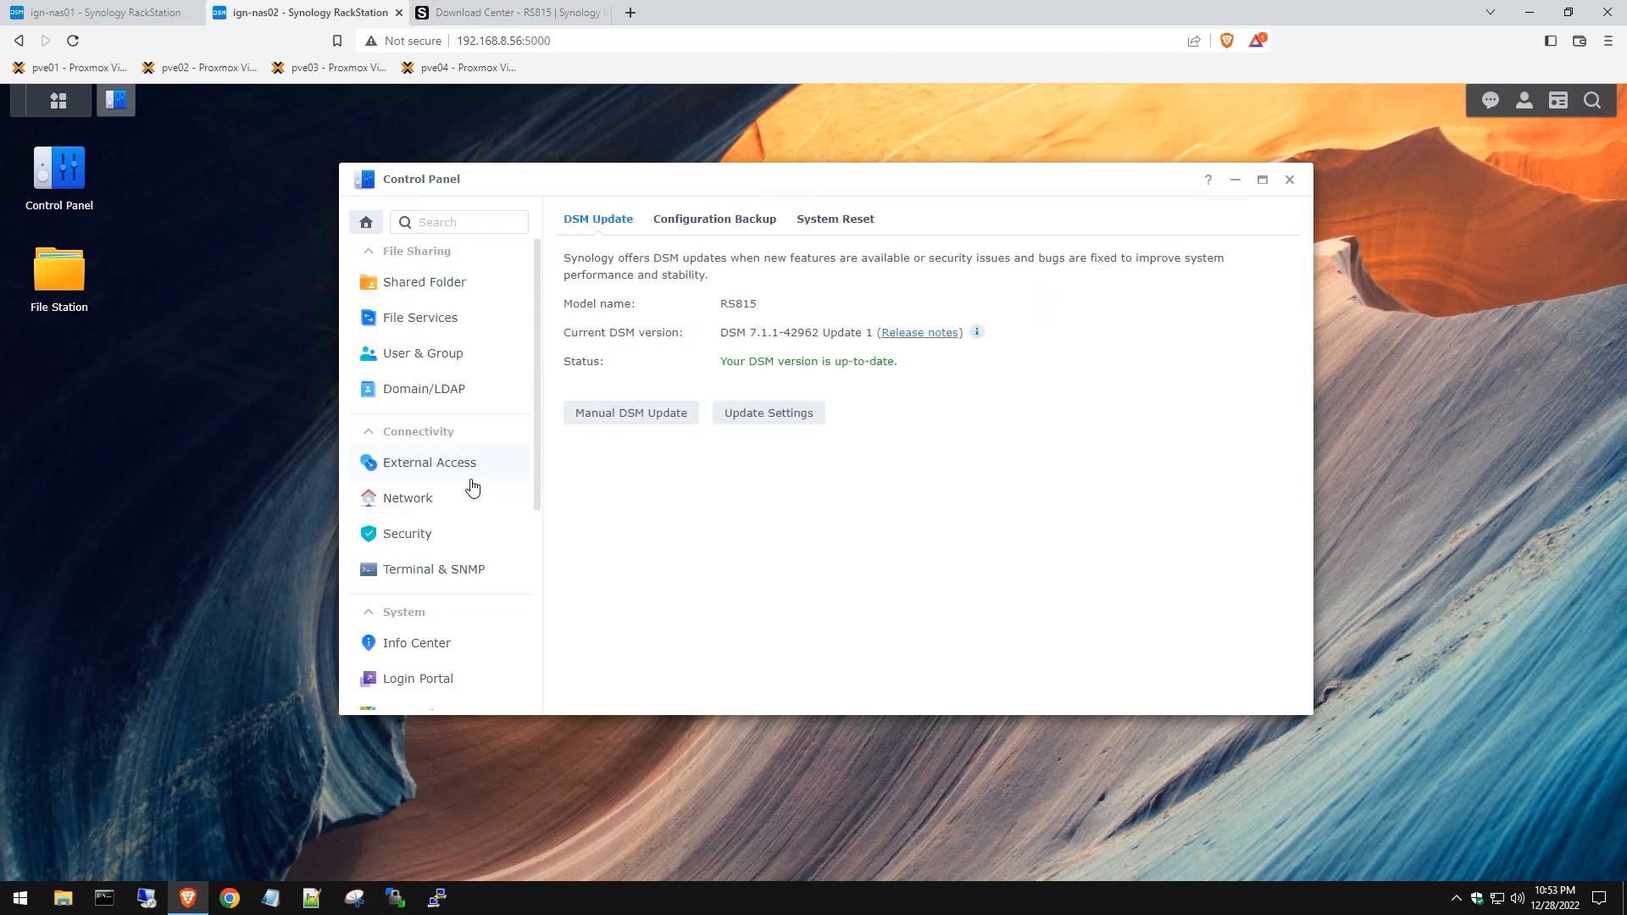
click(417, 644)
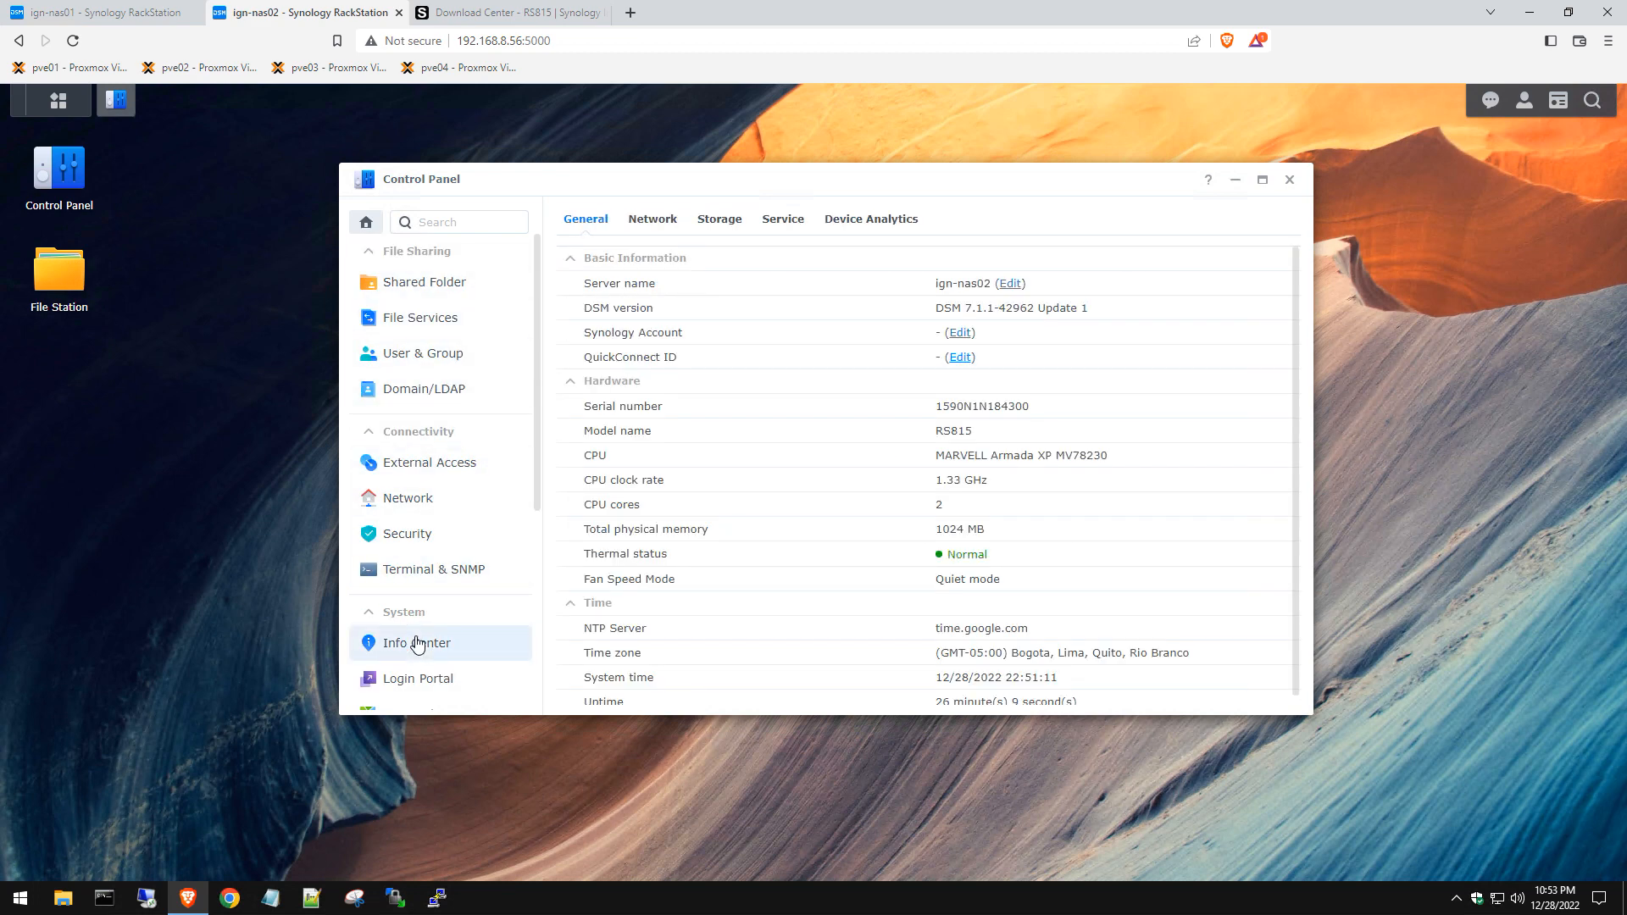
Review the model and DSM version of ign-nas01 in its Info Center
click(116, 19)
scroll(305, 407, up, 3)
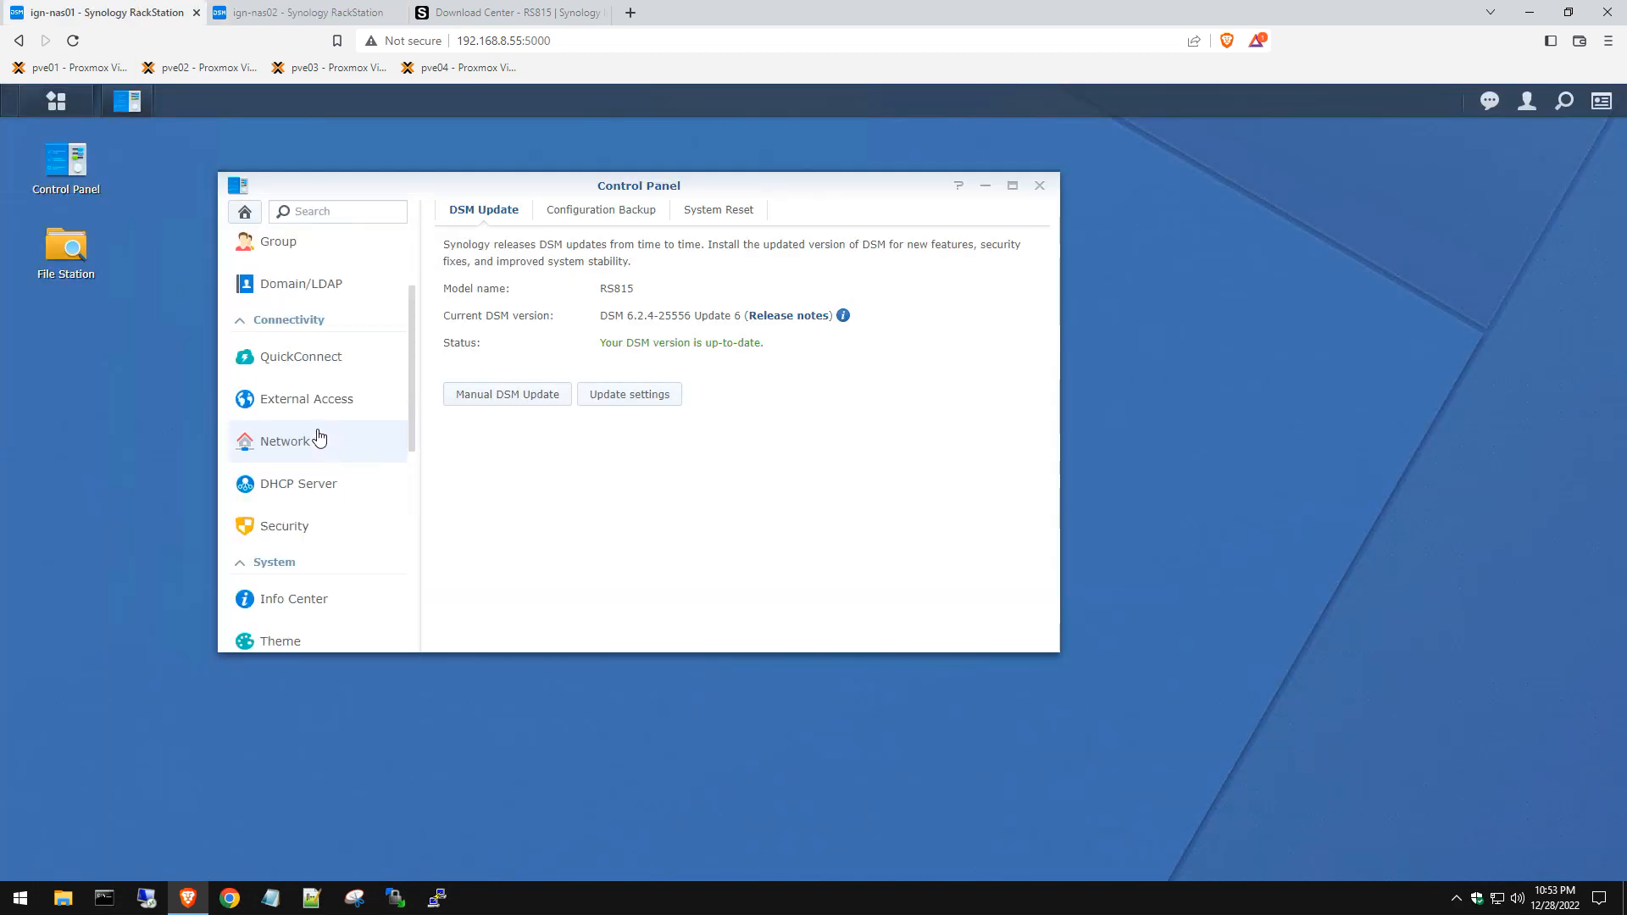
scroll(322, 359, up, 2)
scroll(322, 377, down, 2)
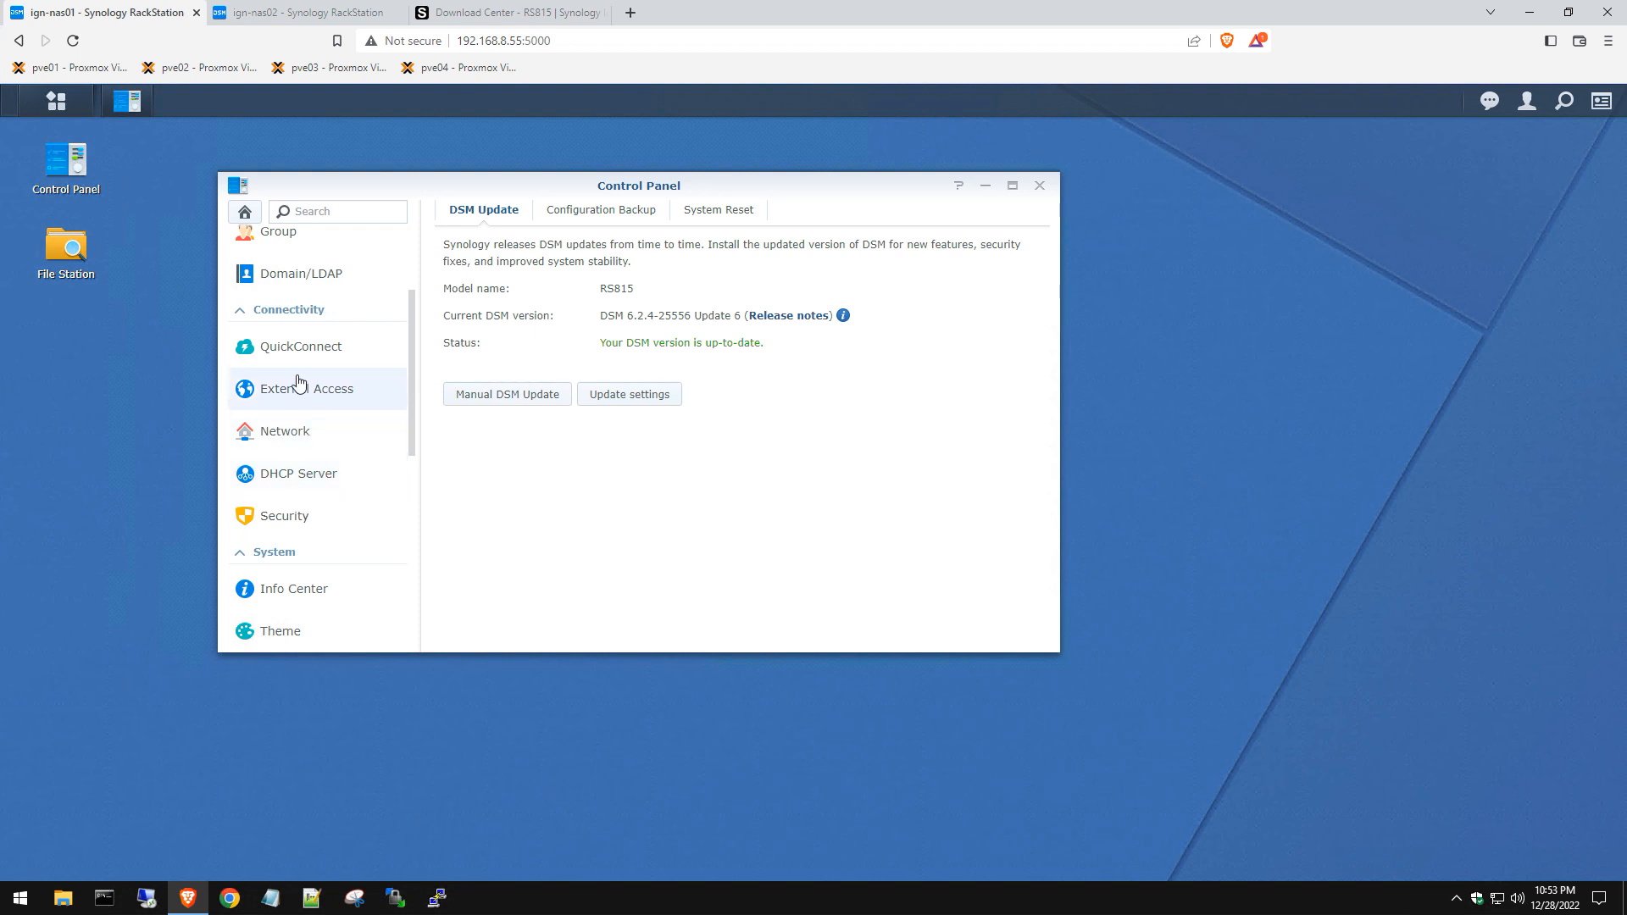
click(307, 585)
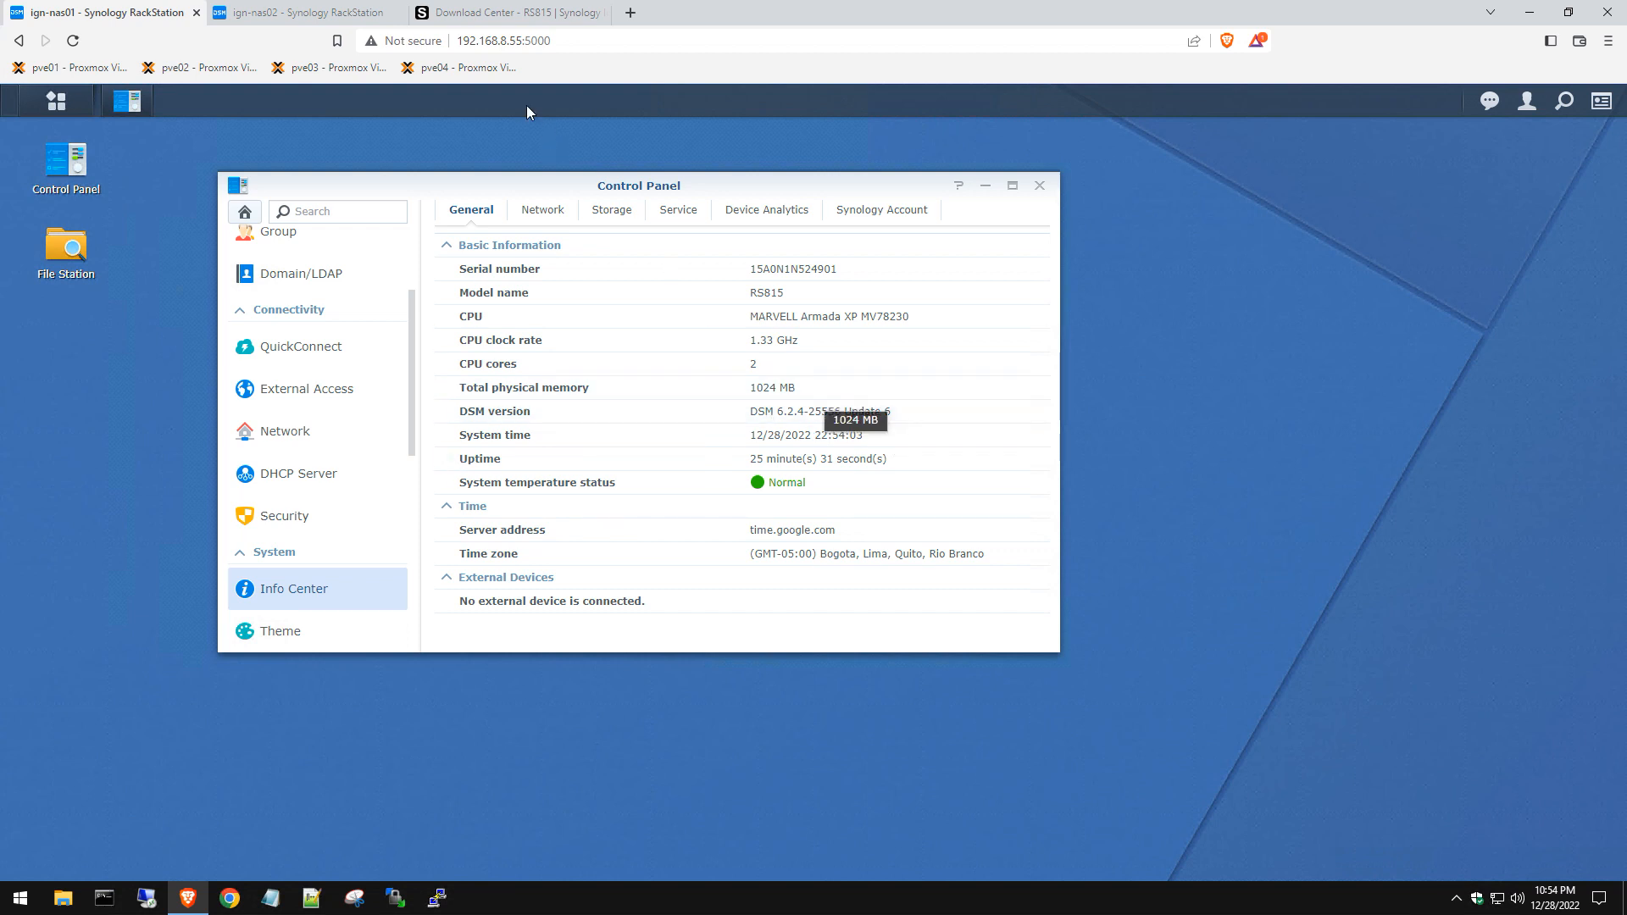
Review the Synology Download Center's product selection, keeping the NAS category and the RS815 model
click(480, 16)
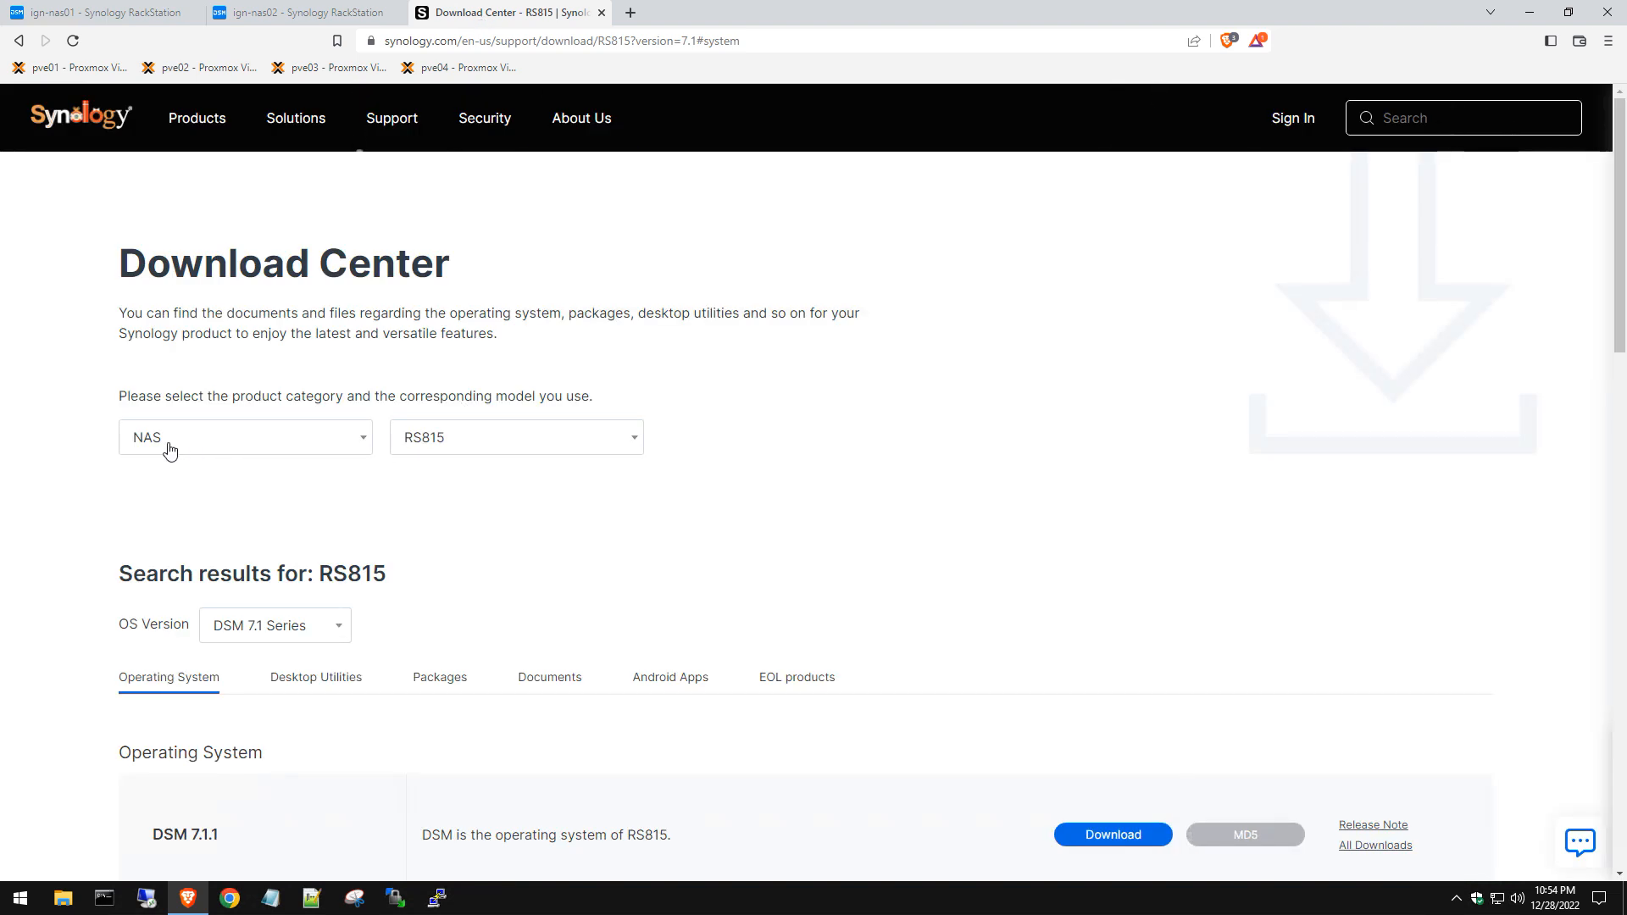
click(255, 443)
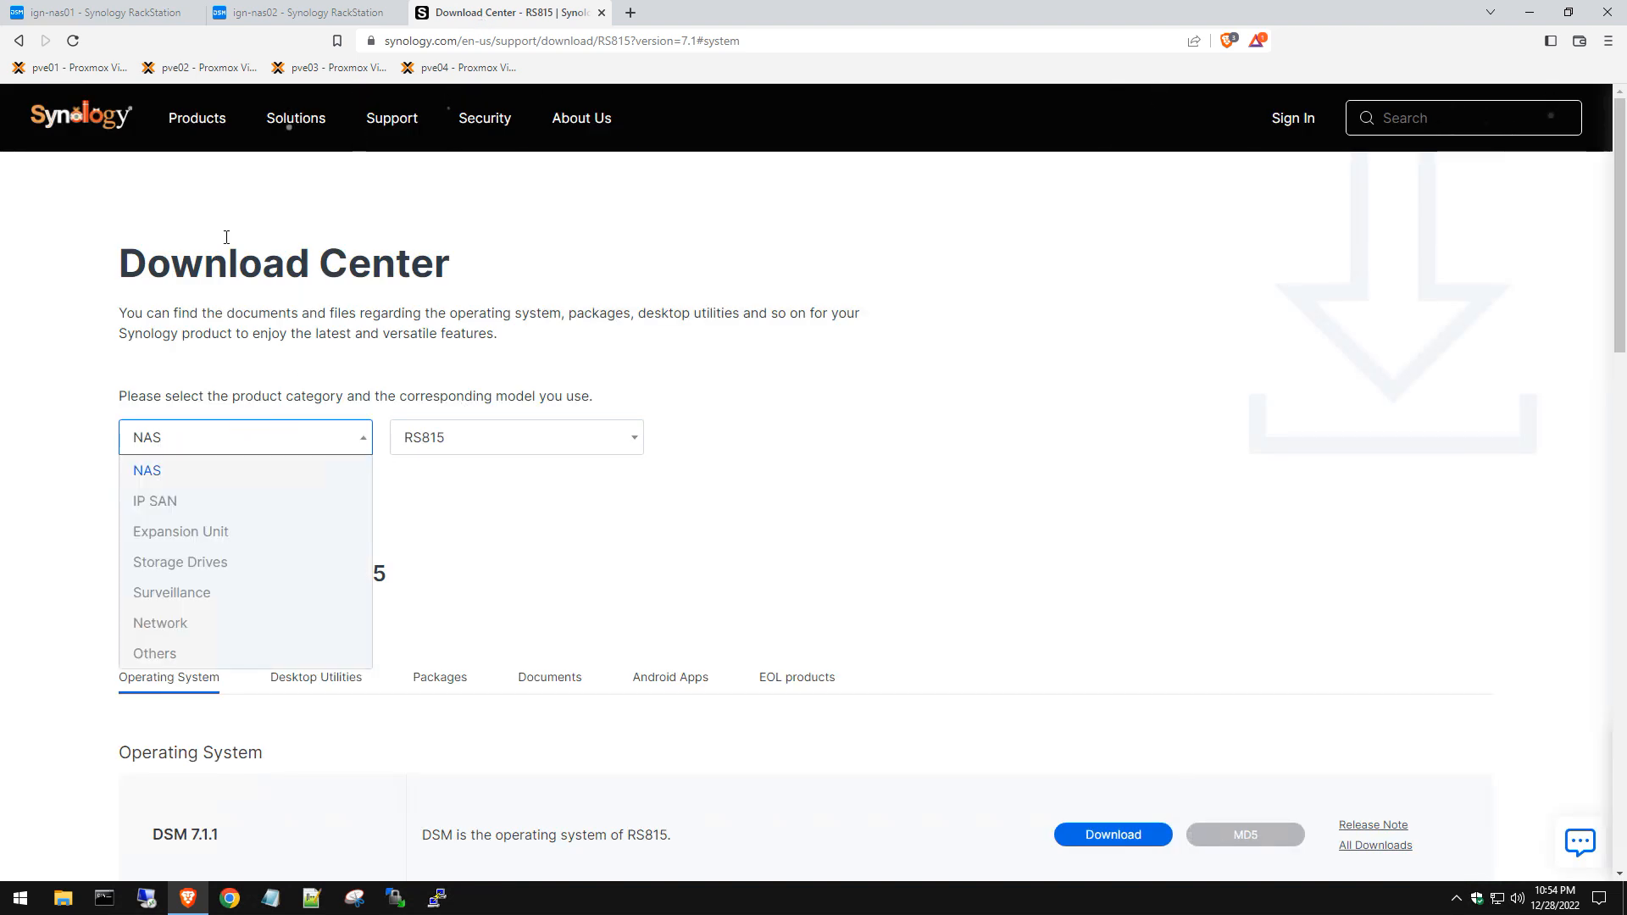
click(160, 471)
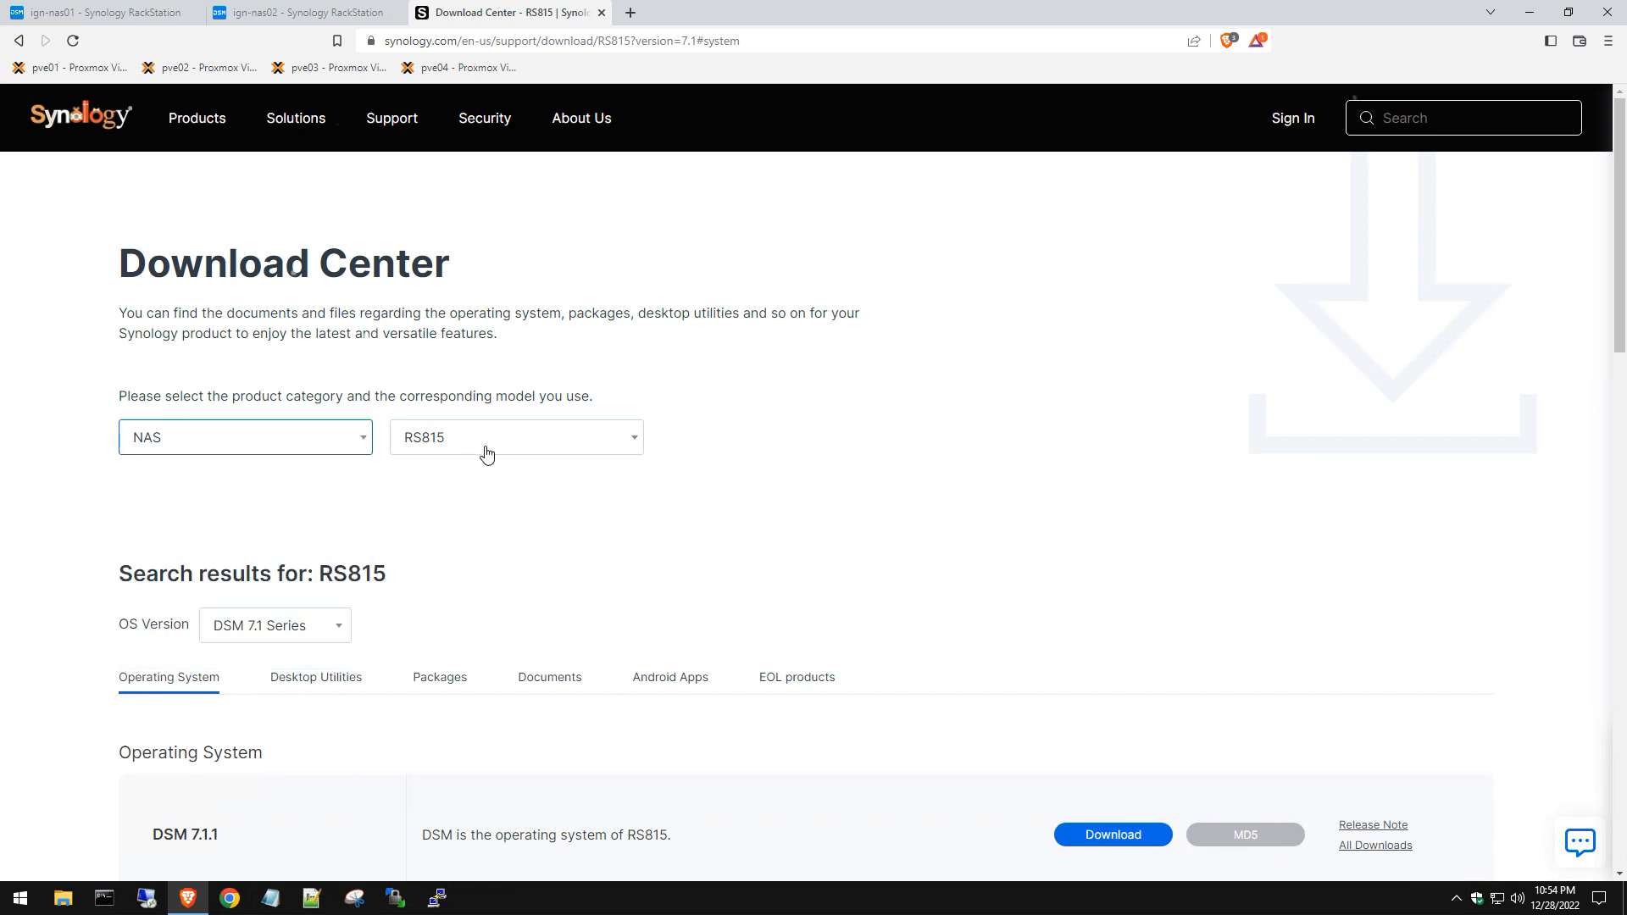
click(514, 448)
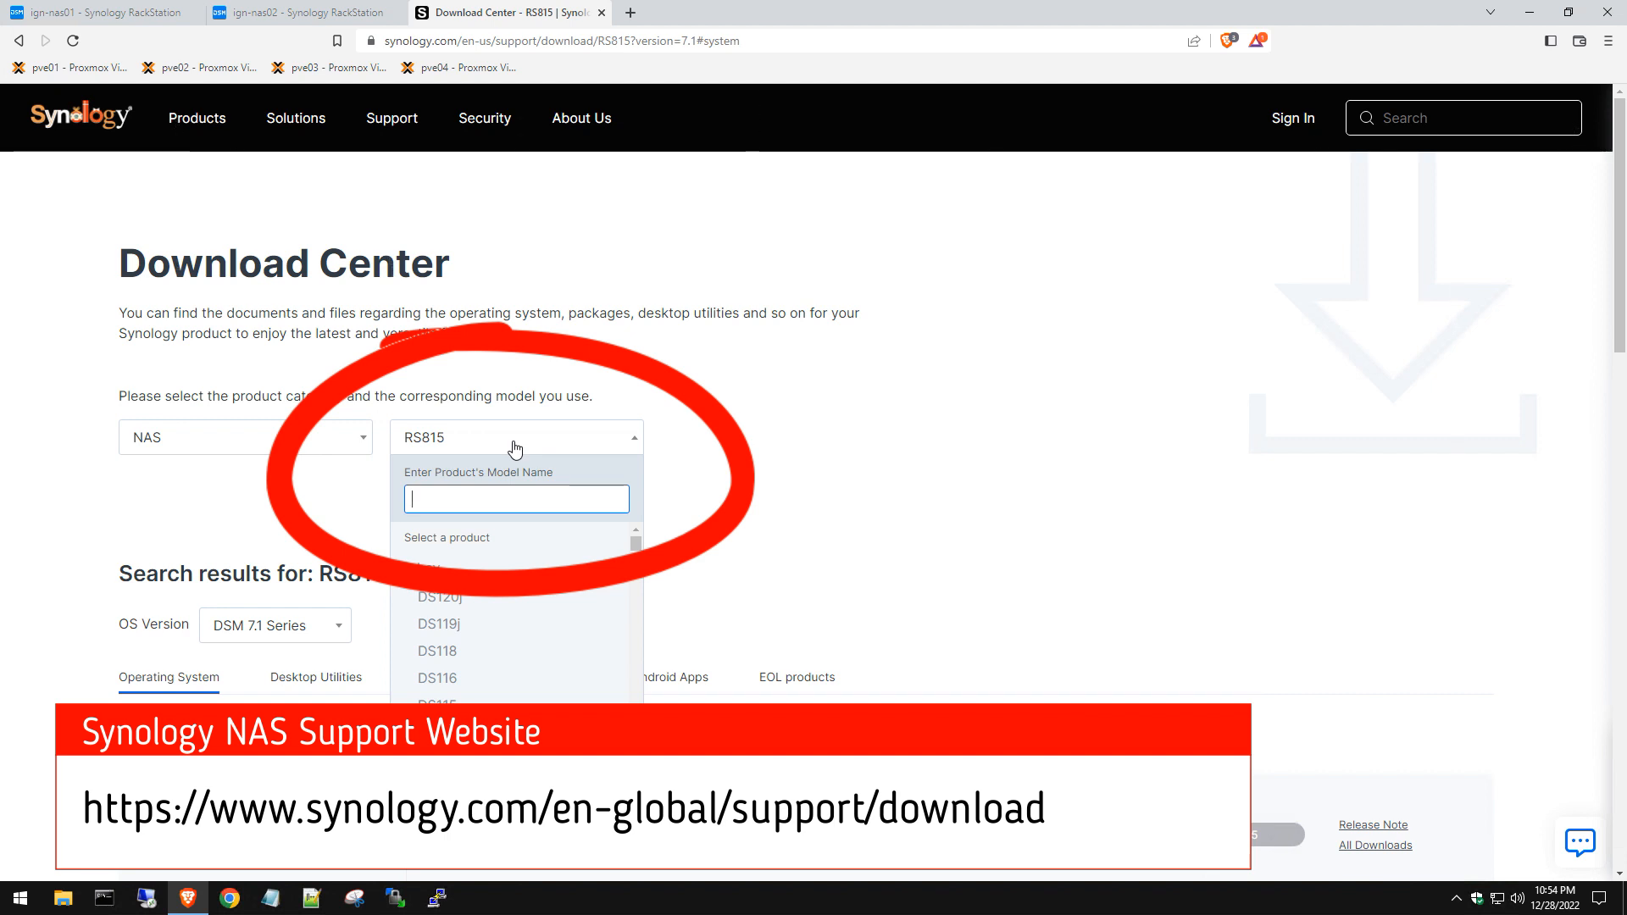
click(514, 448)
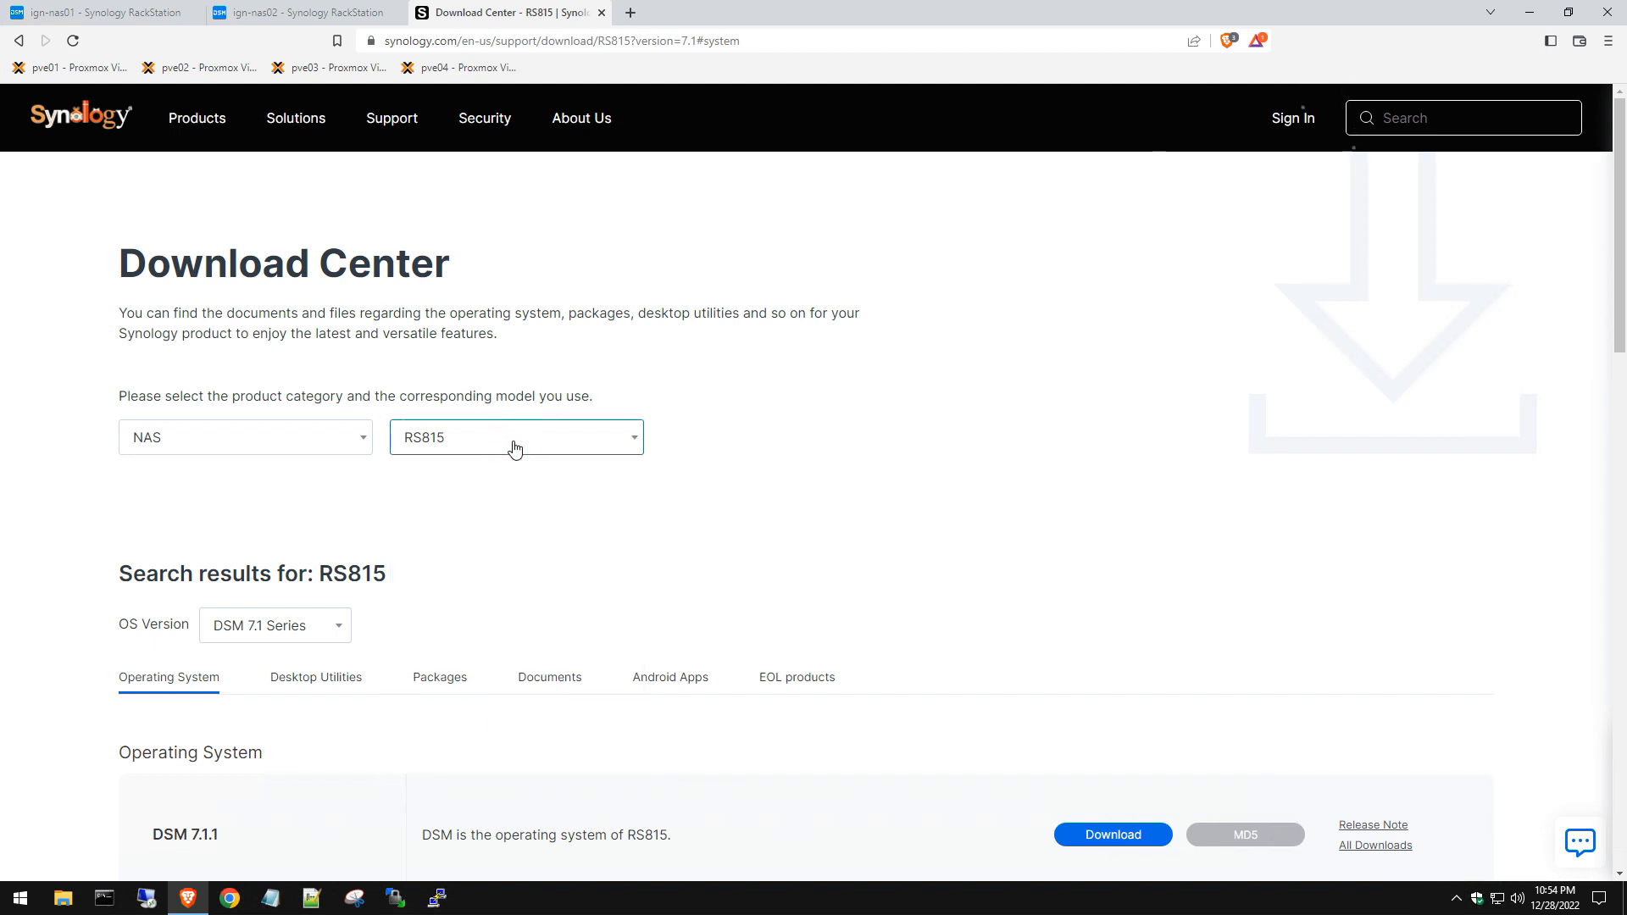
click(788, 501)
Review the available OS versions and the DSM 7.1 Series operating system download for the RS815
scroll(790, 502, down, 1)
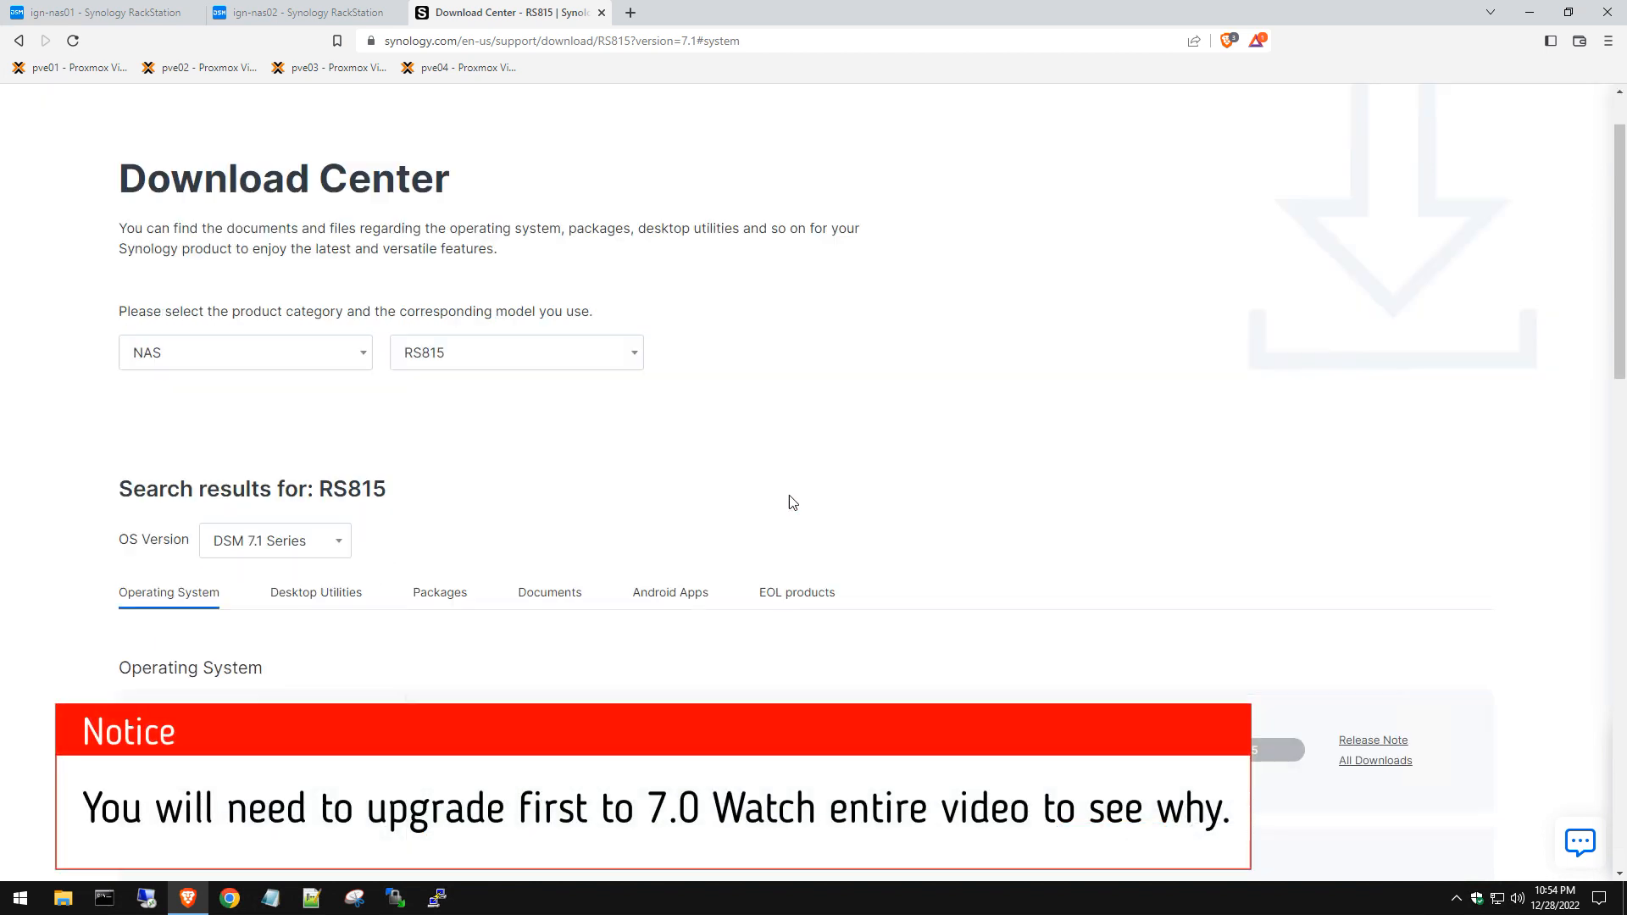
scroll(474, 508, down, 1)
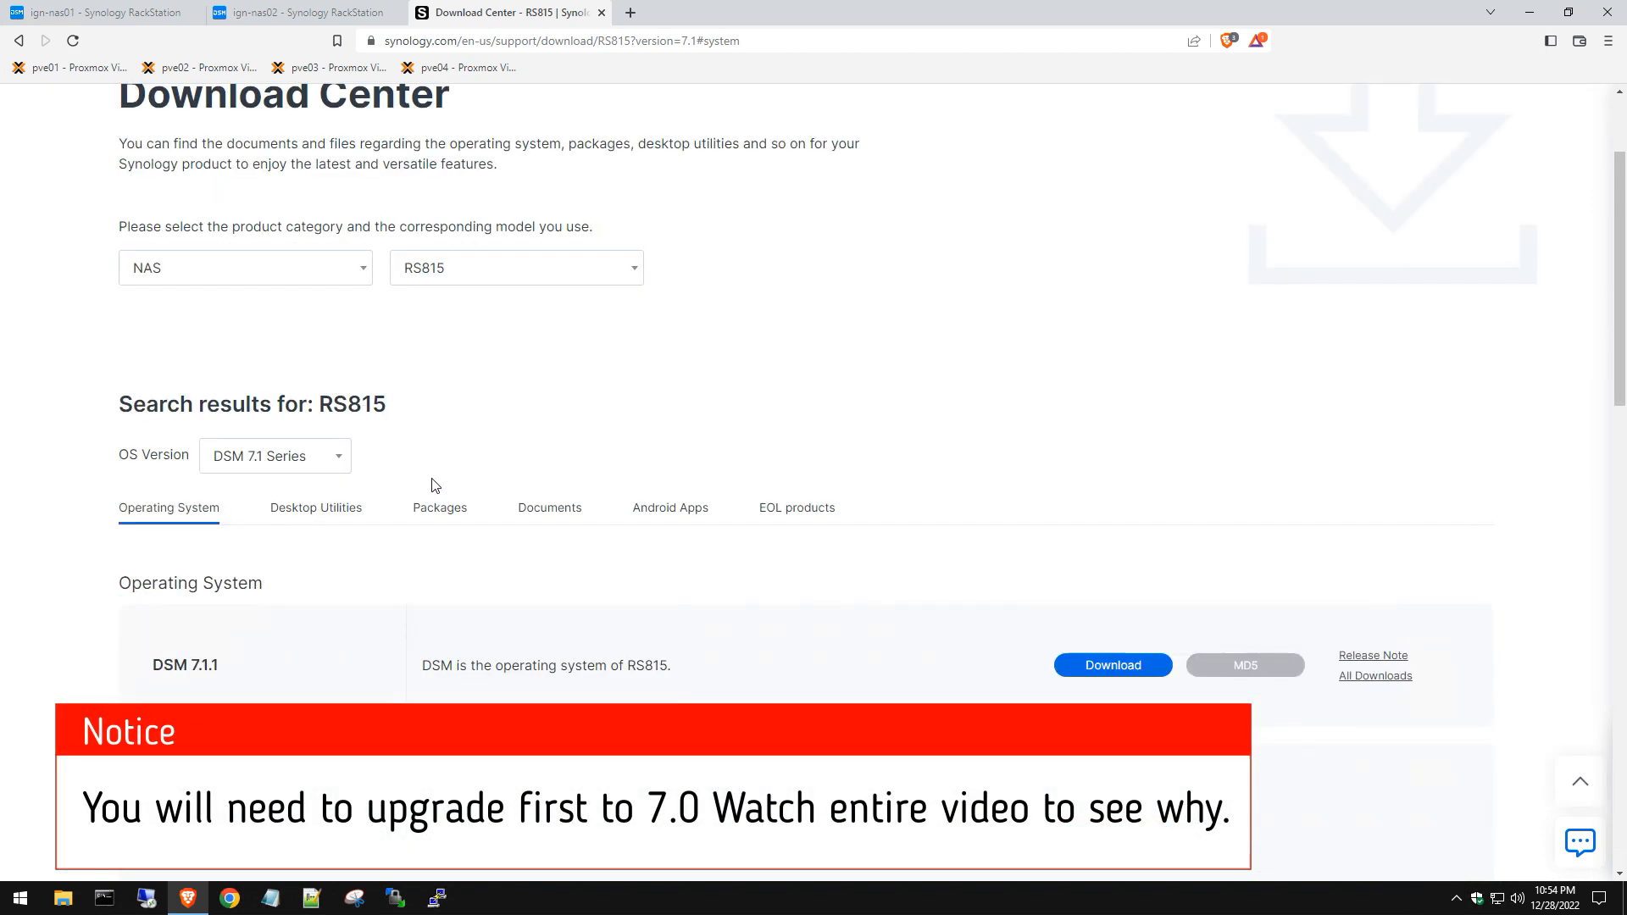
click(238, 460)
click(272, 458)
click(648, 446)
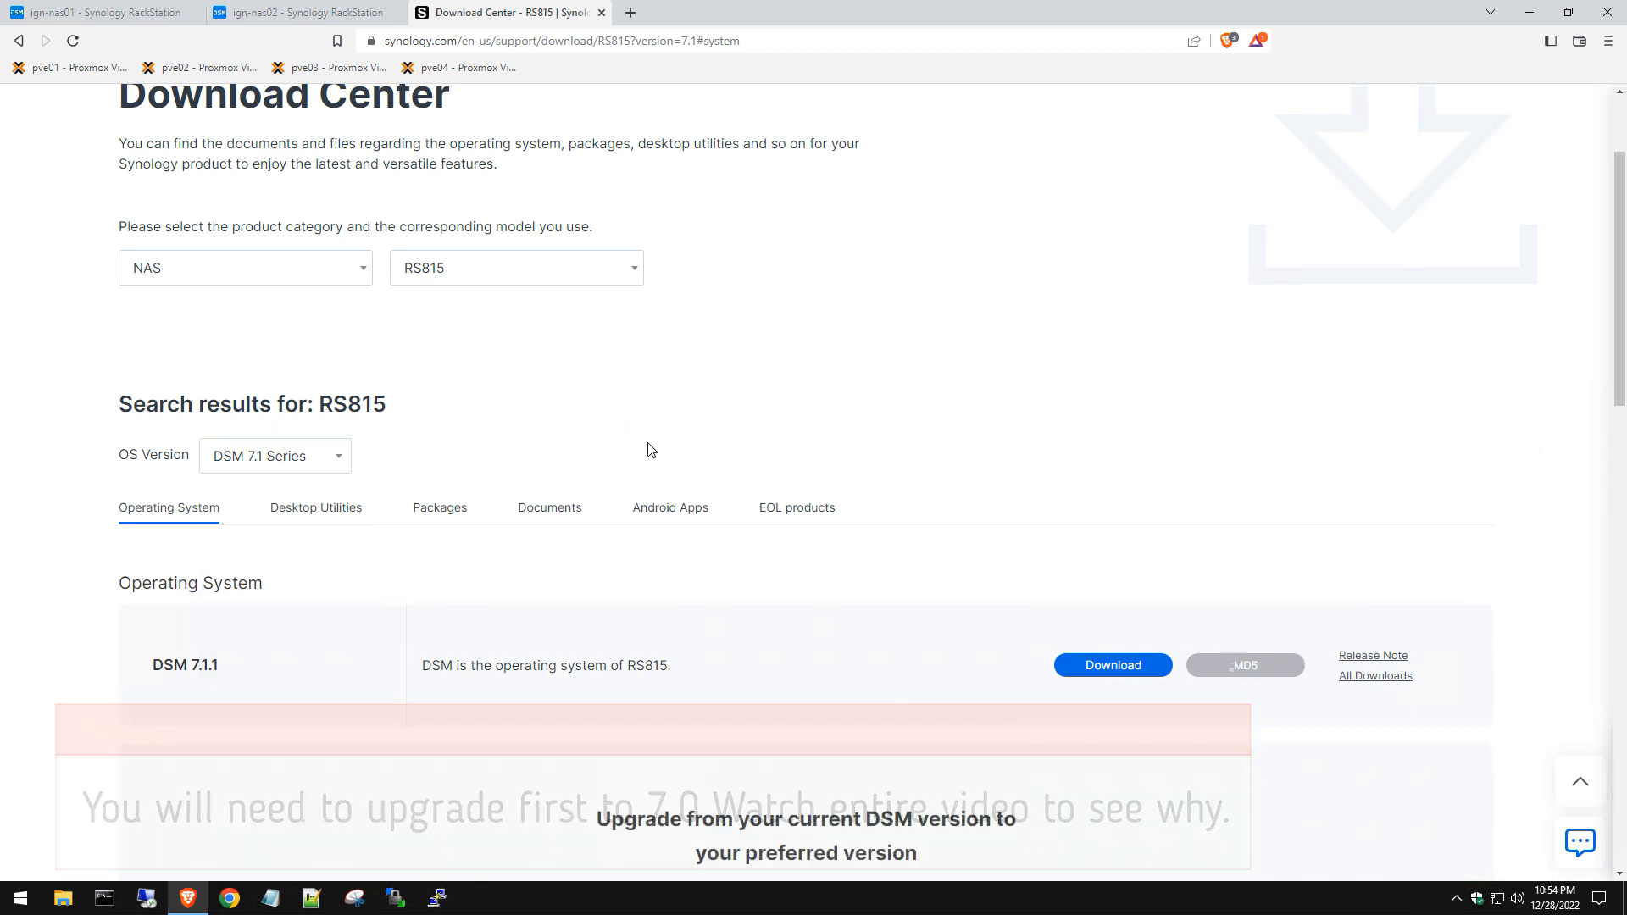
scroll(377, 567, down, 1)
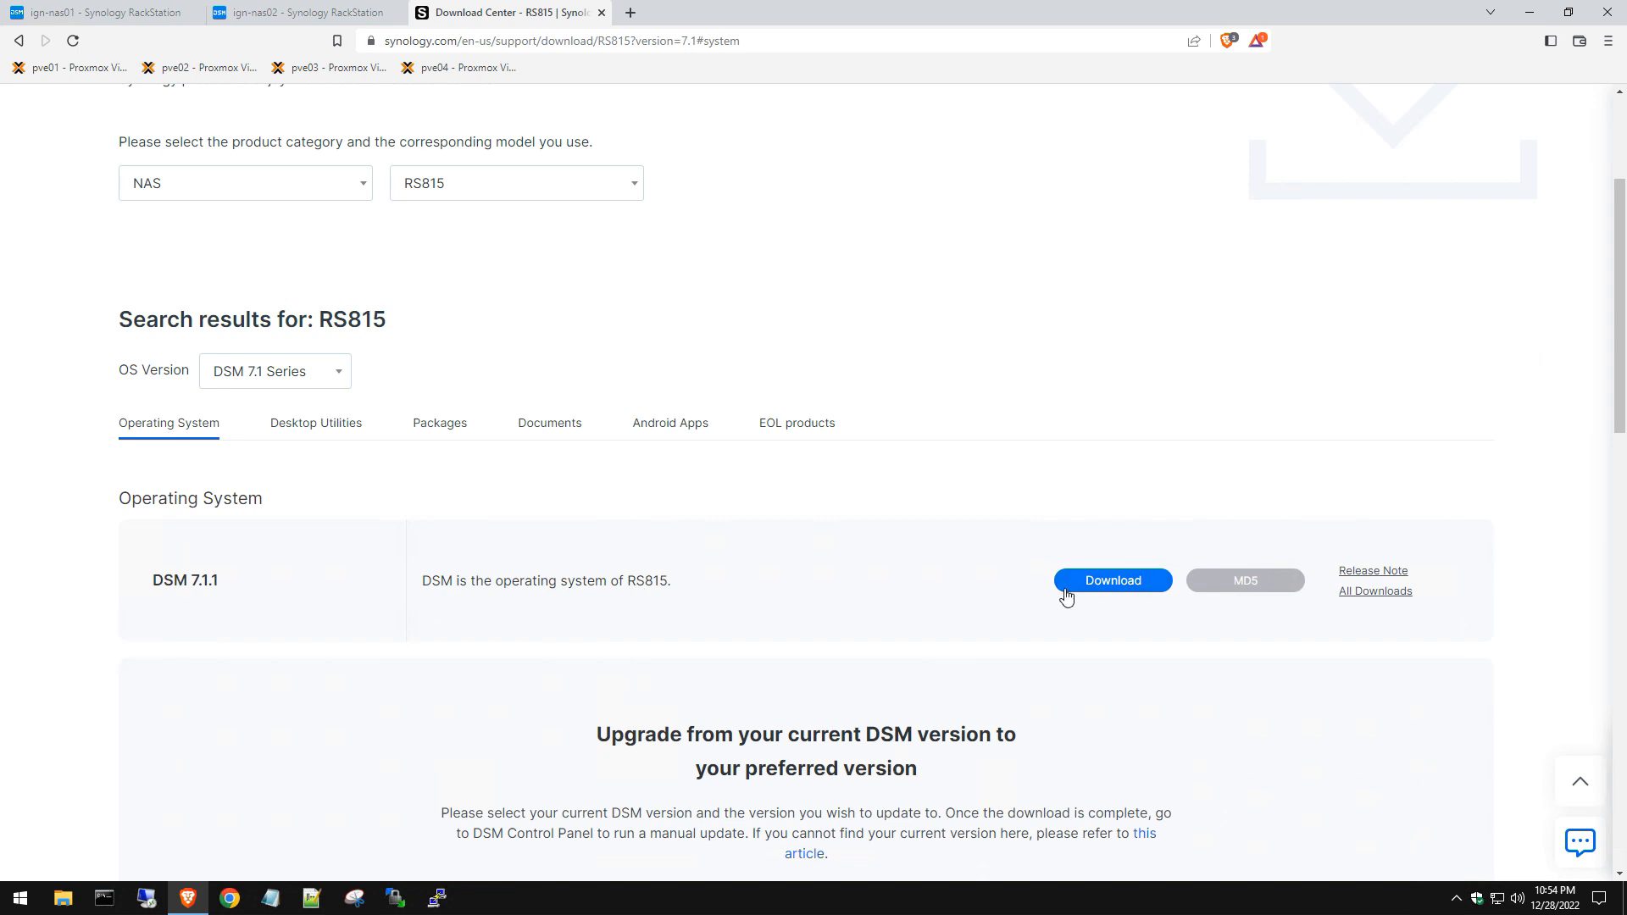
scroll(1066, 598, down, 1)
Try to update ign-nas01 manually with the DSM_RS815_42962.pat file from the Desktop
click(129, 17)
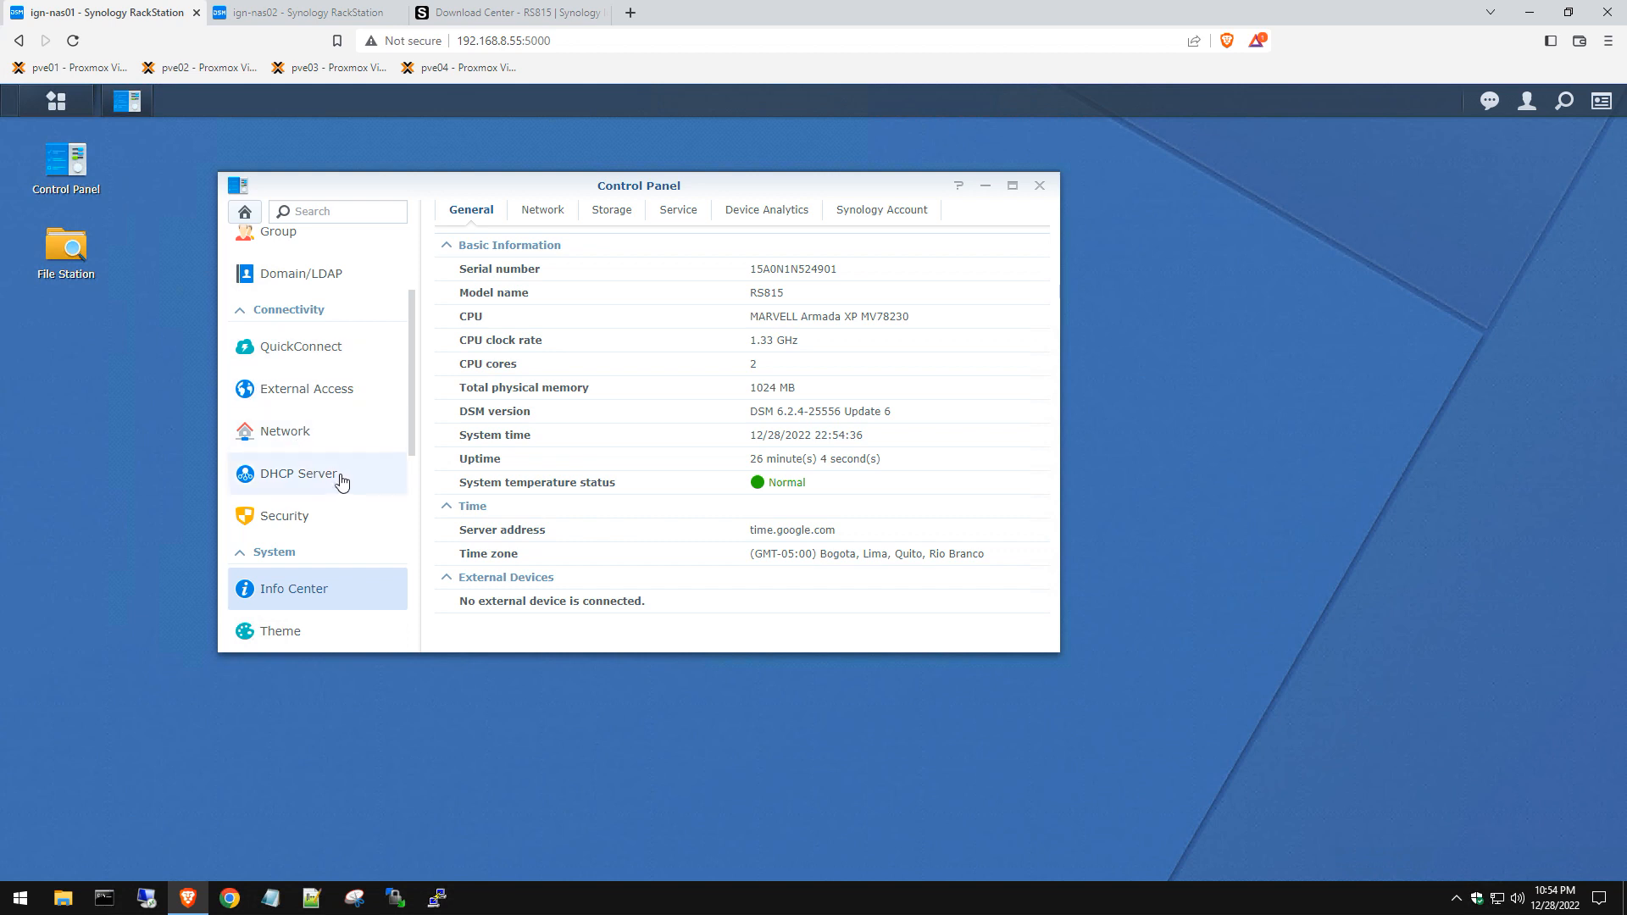
scroll(352, 464, down, 4)
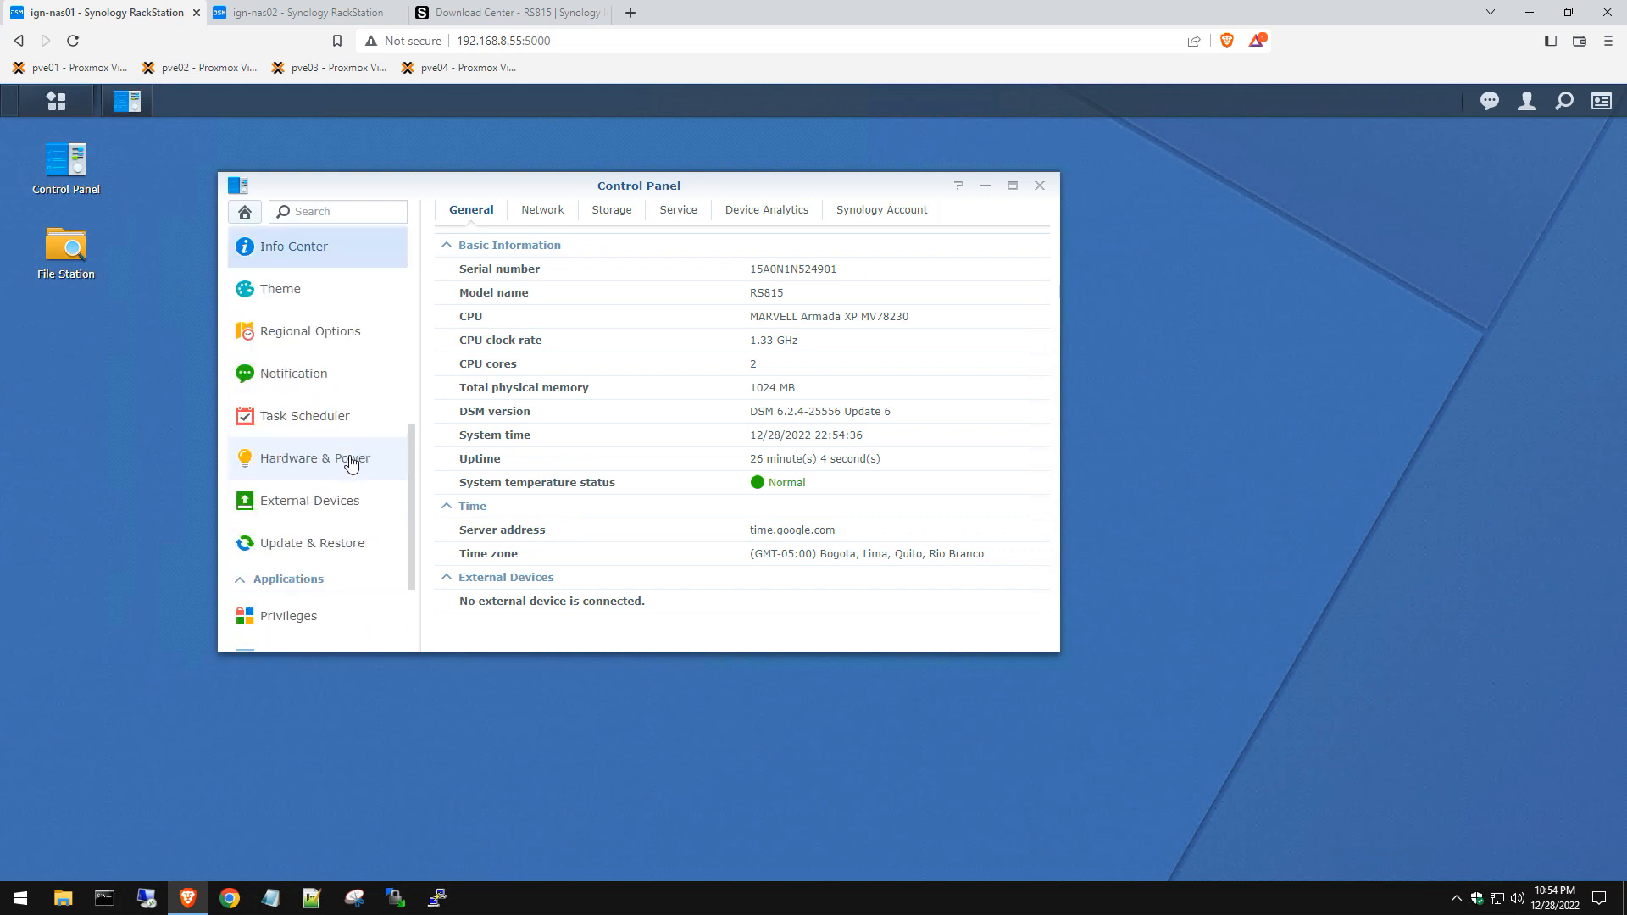
click(310, 550)
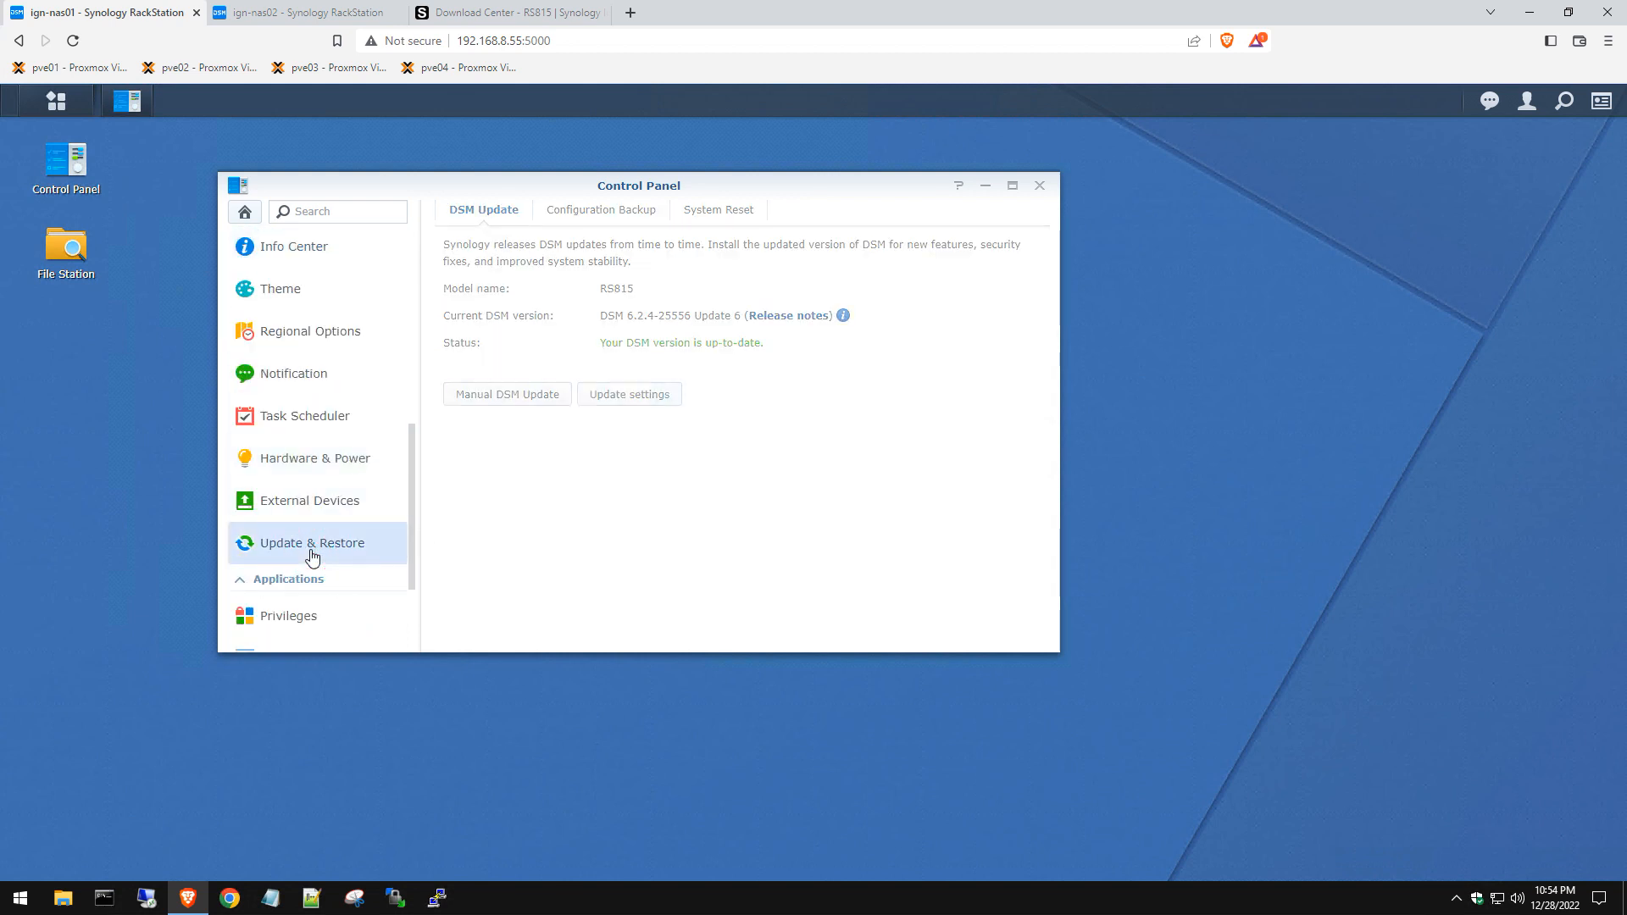
click(526, 400)
click(756, 337)
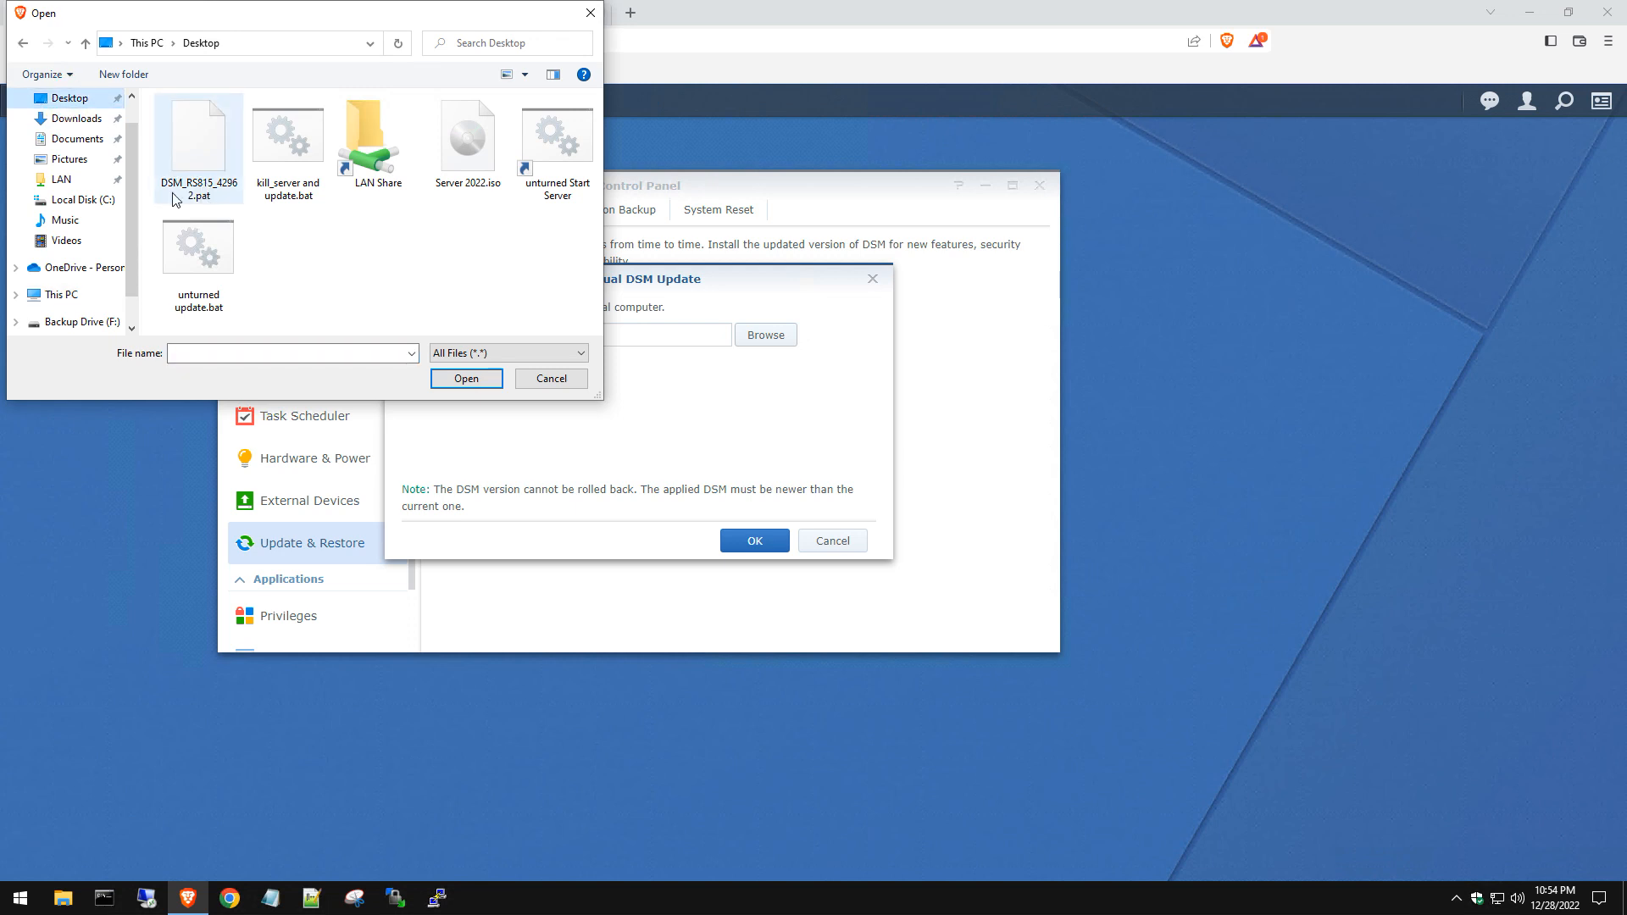
double_click(197, 187)
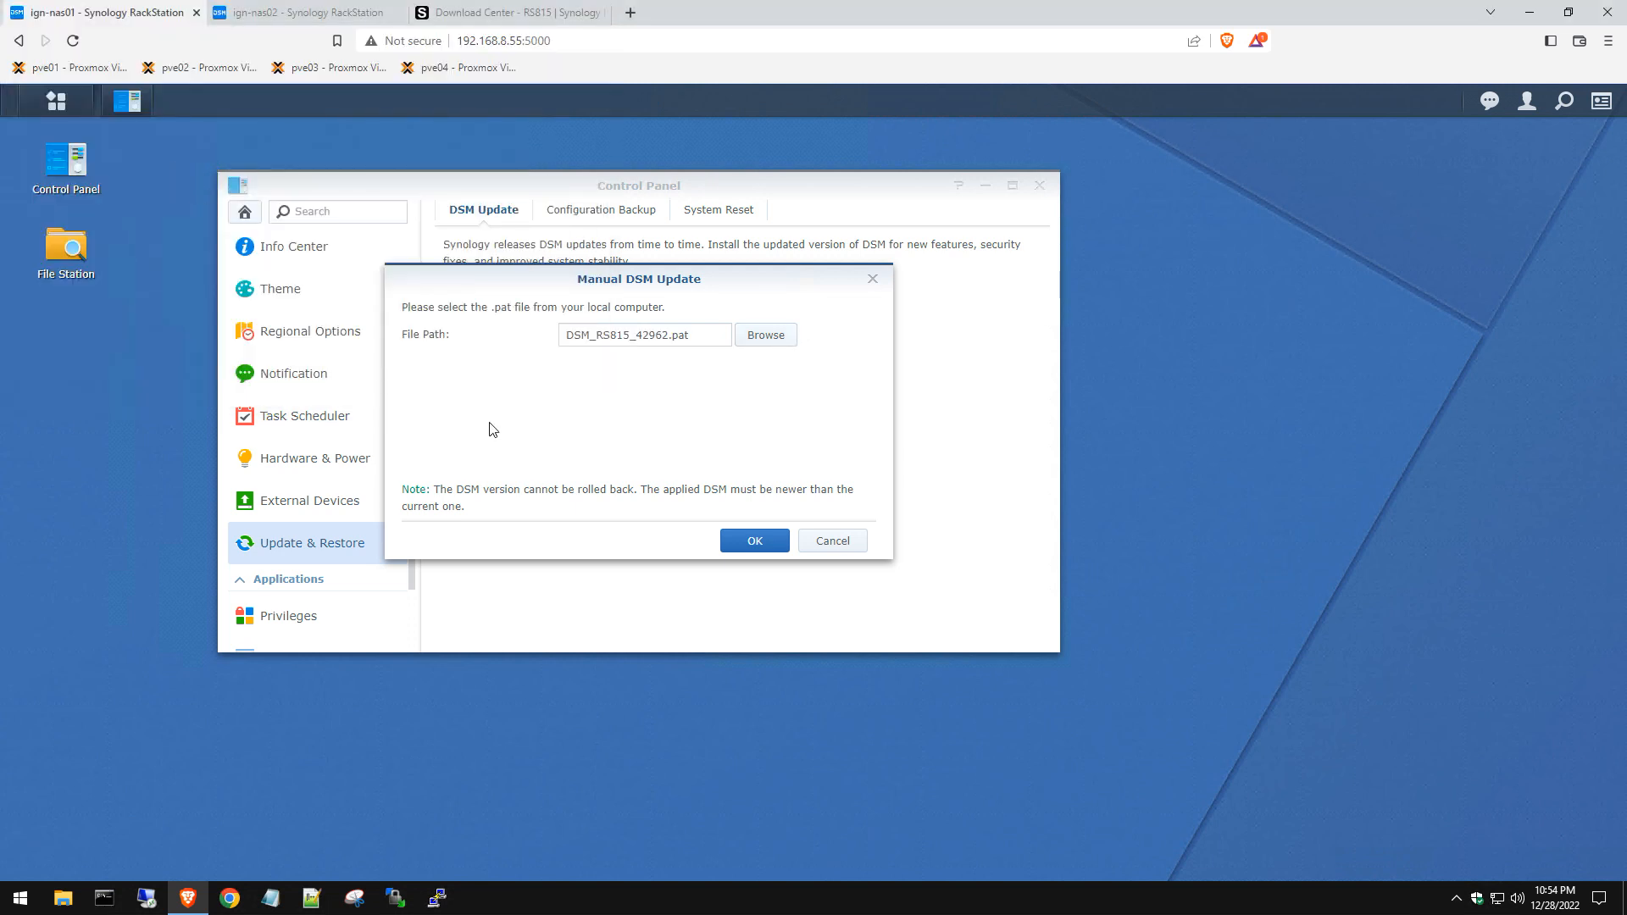
click(748, 541)
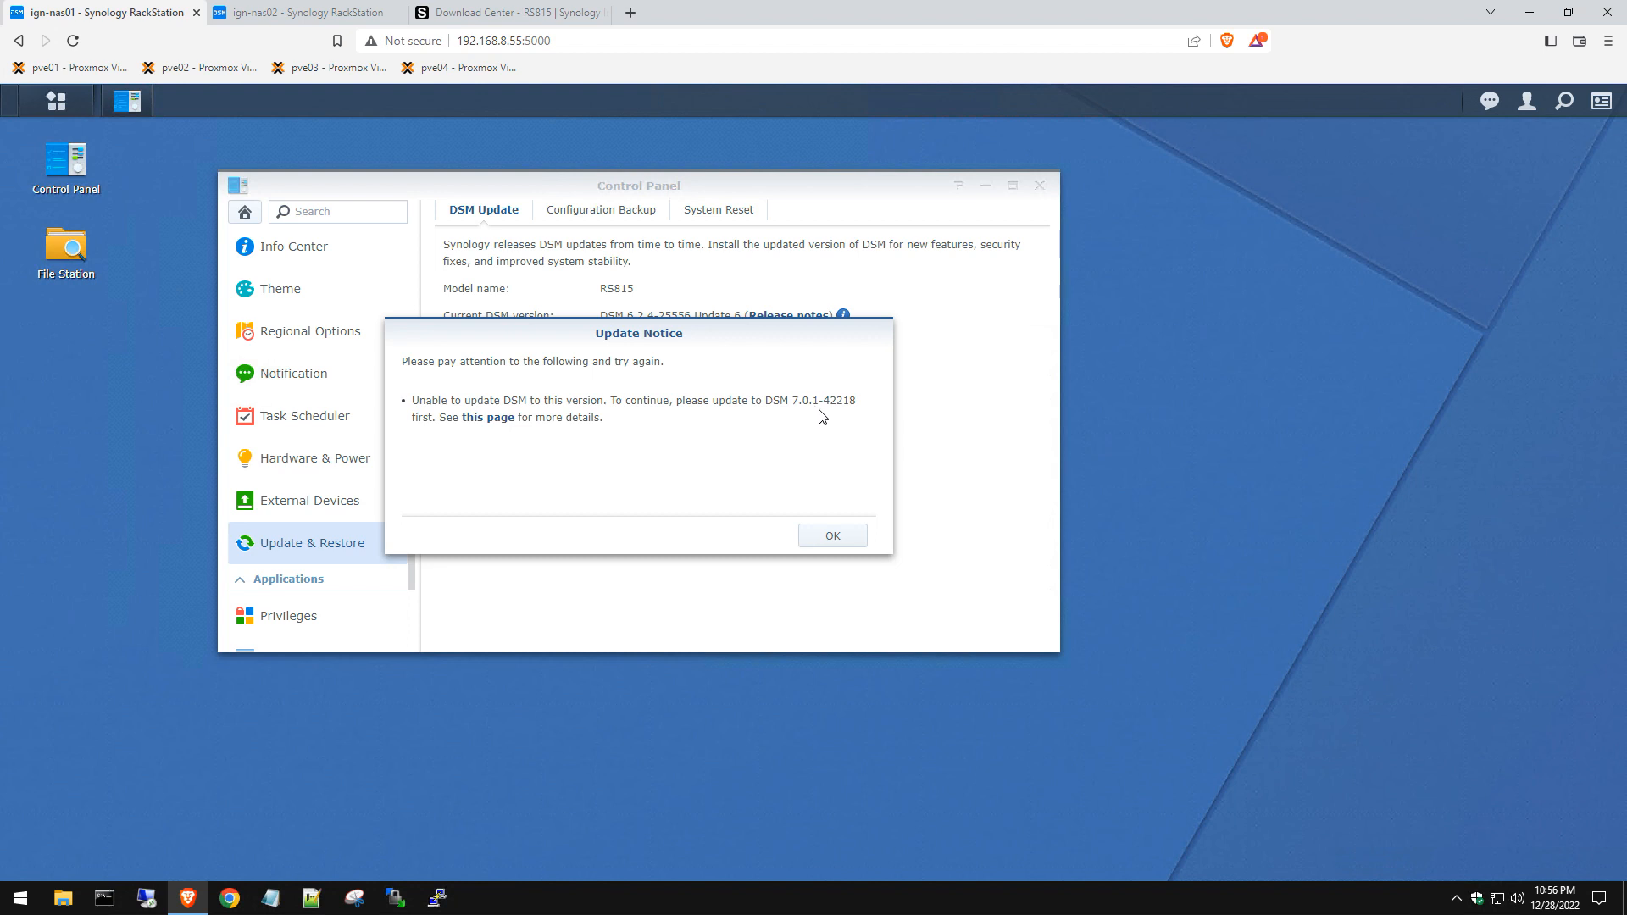
click(832, 537)
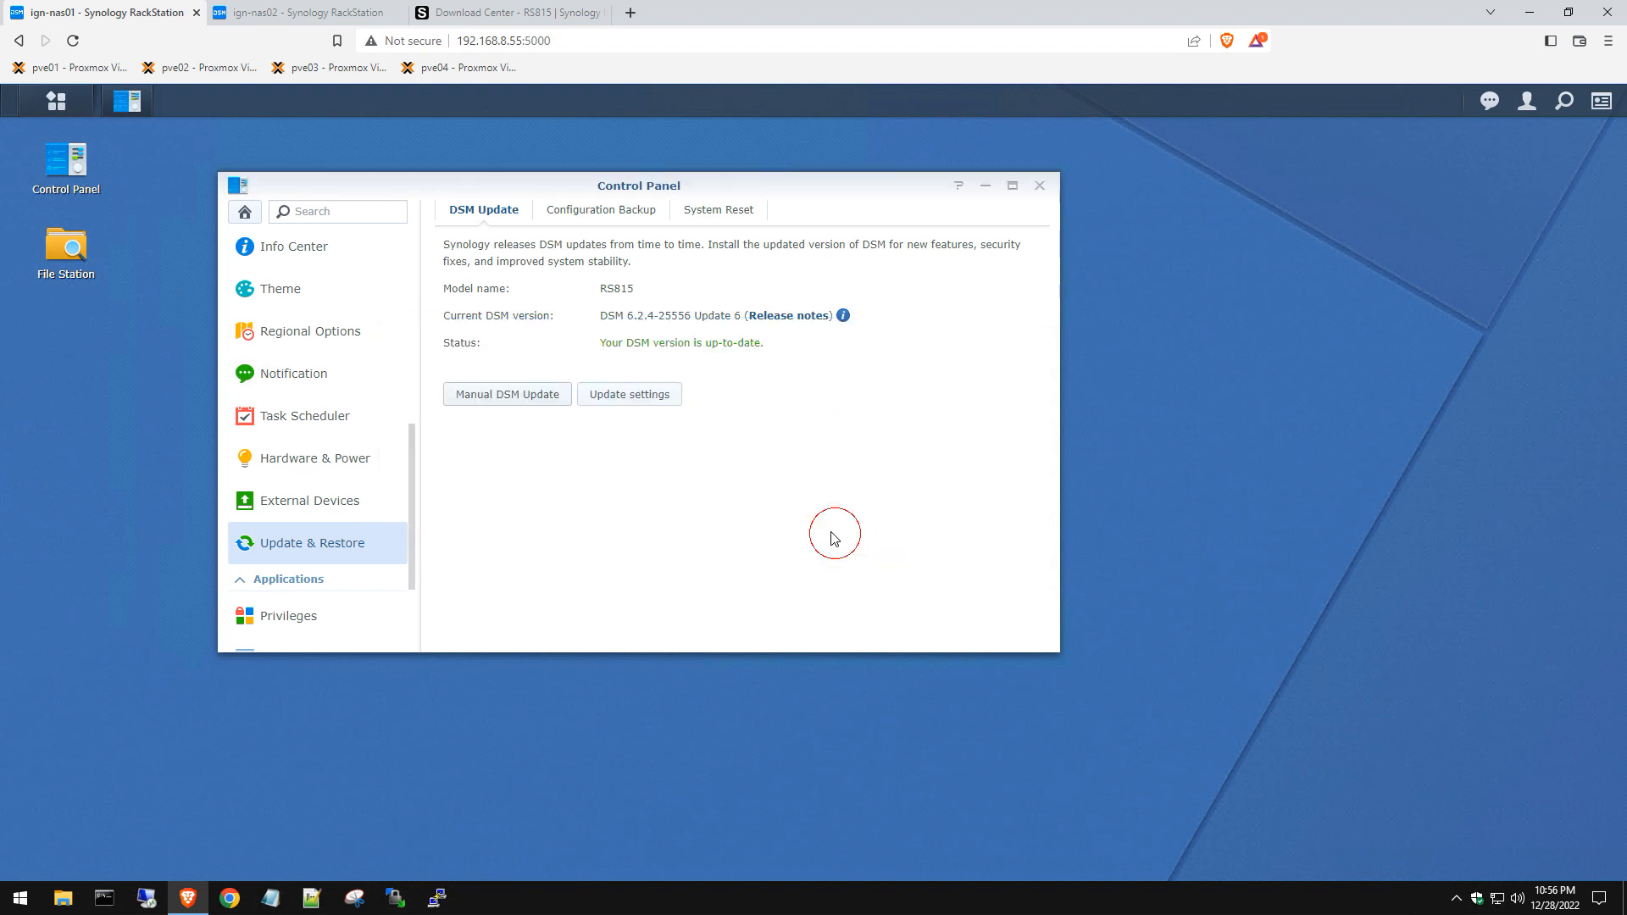
Switch the RS815 downloads to the DSM 7.0 Series and save the DSM 7.0.1 file DSM_RS815_42218.pat to the Desktop
click(480, 15)
click(306, 290)
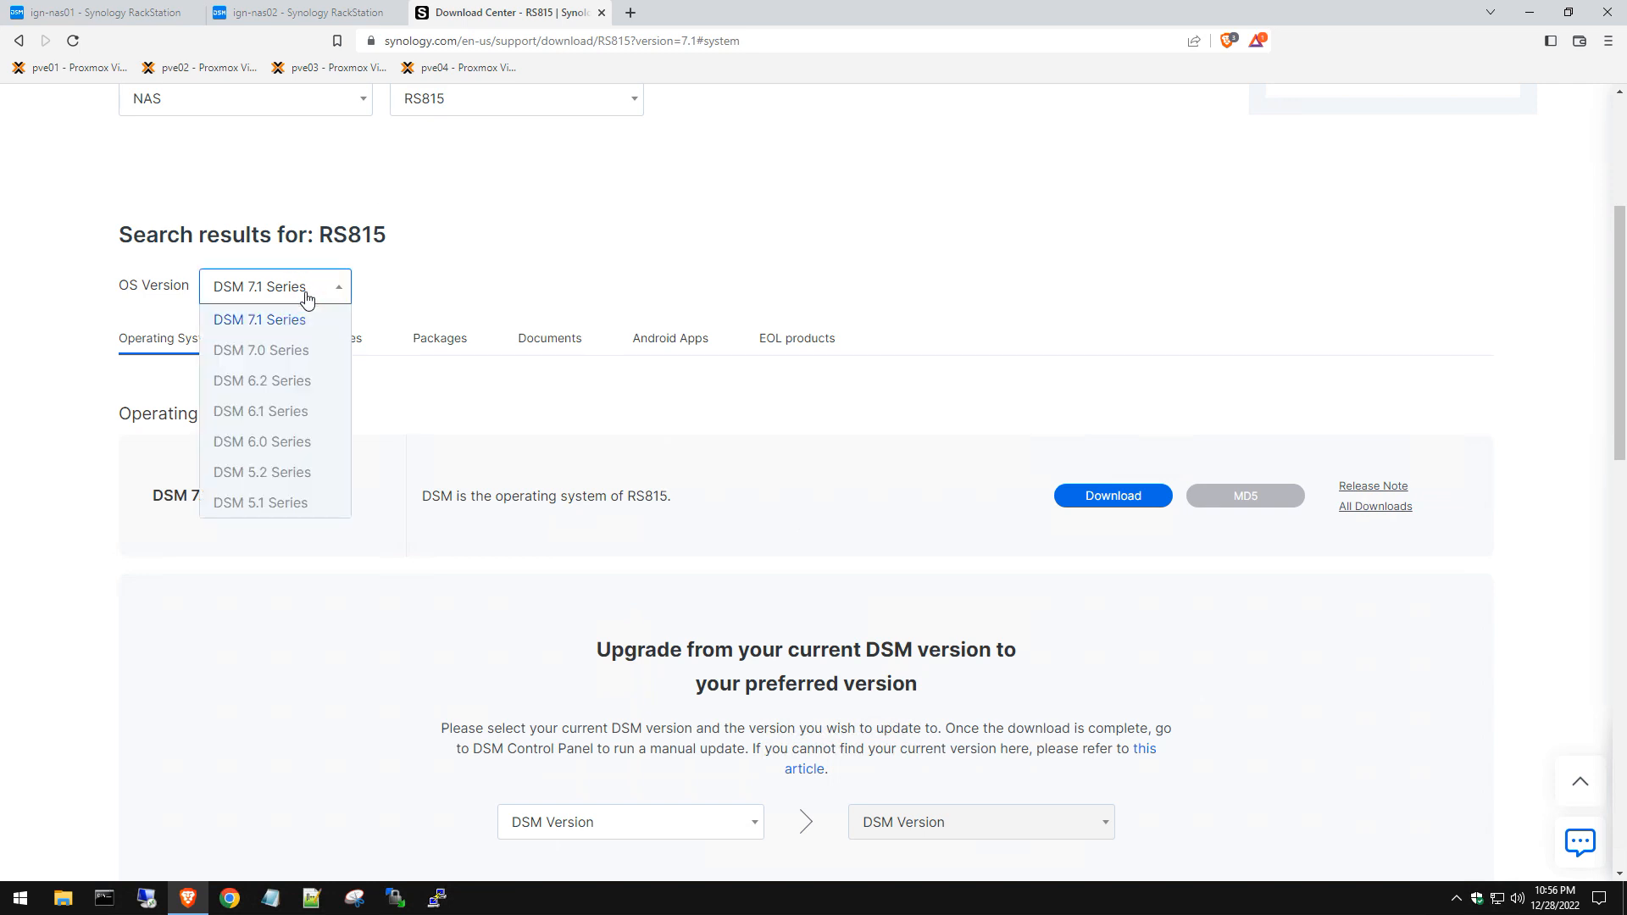
click(304, 353)
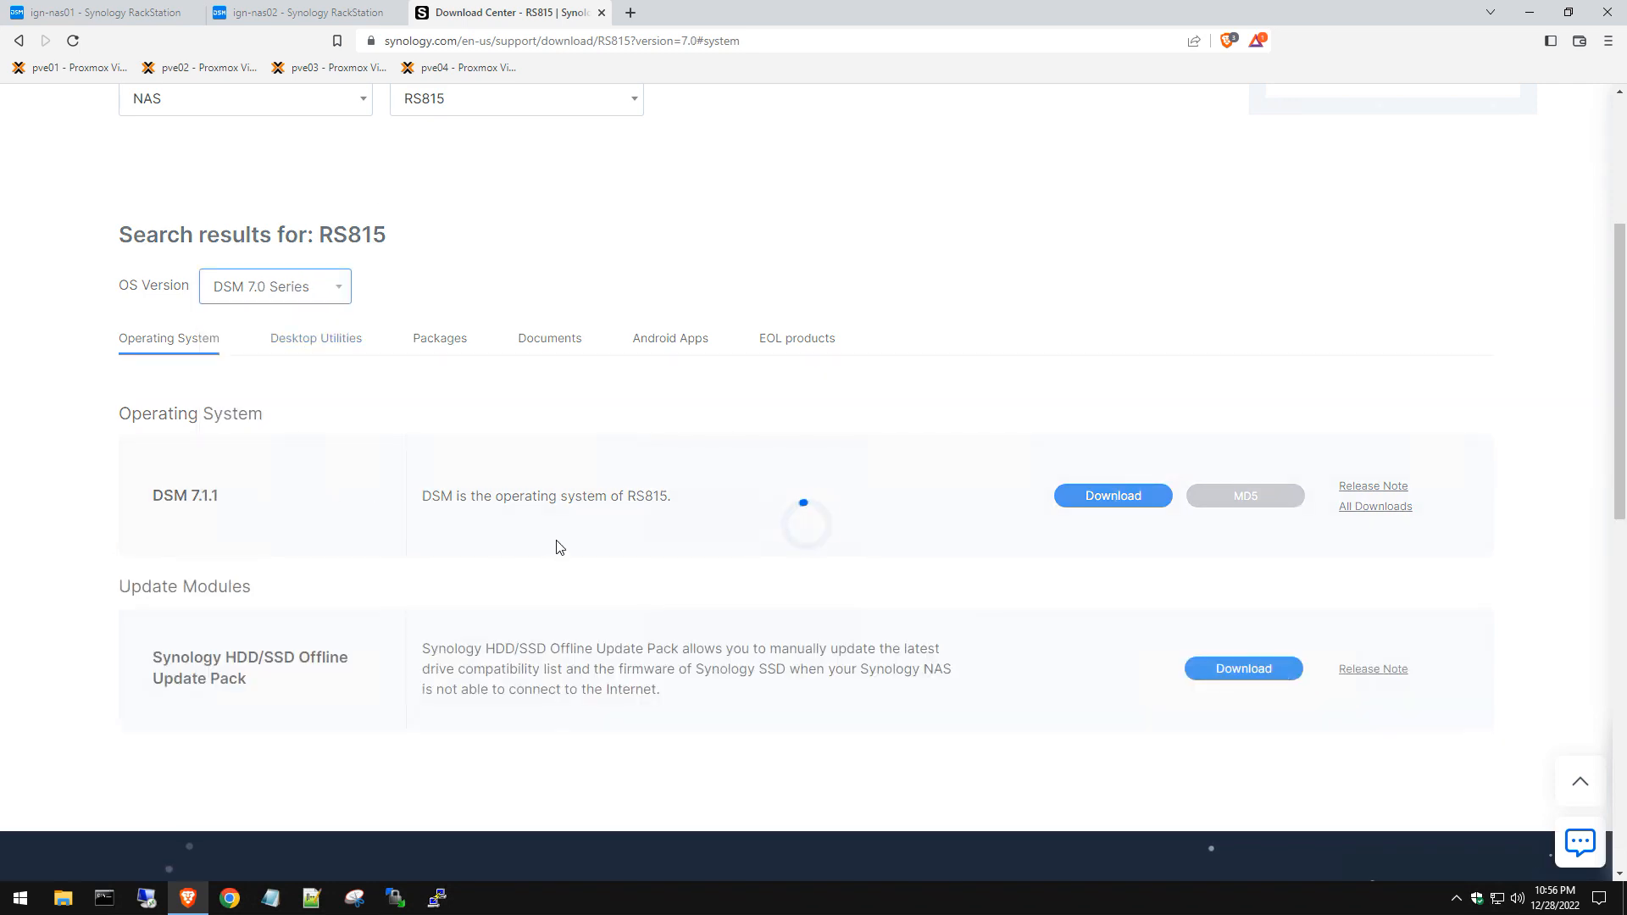
scroll(882, 487, down, 1)
click(1142, 394)
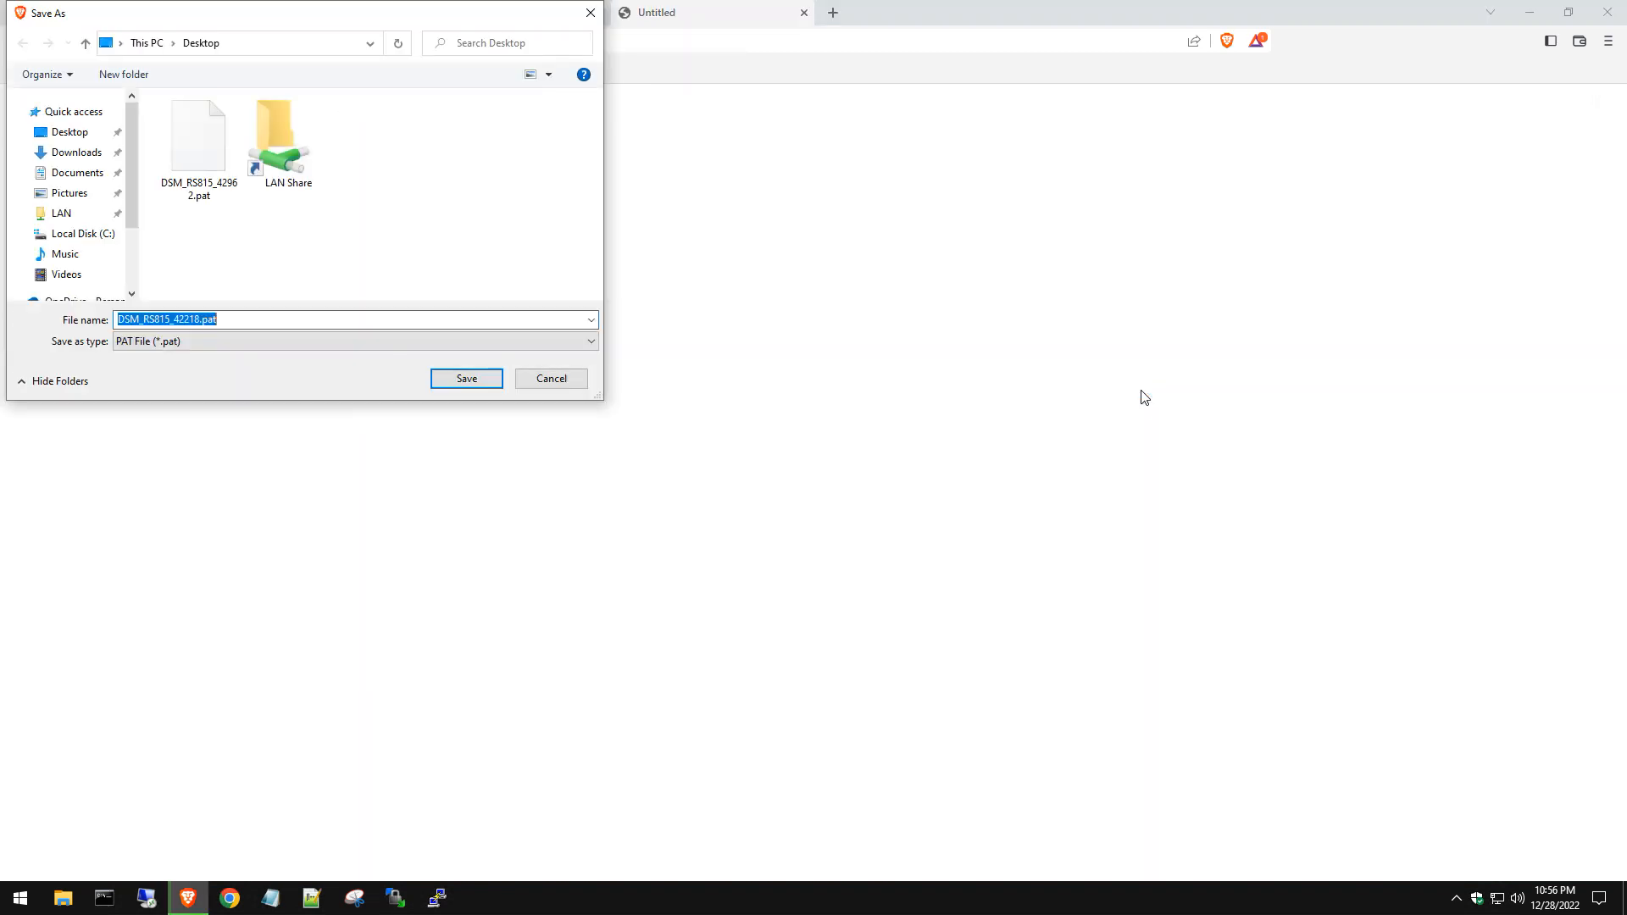
click(465, 379)
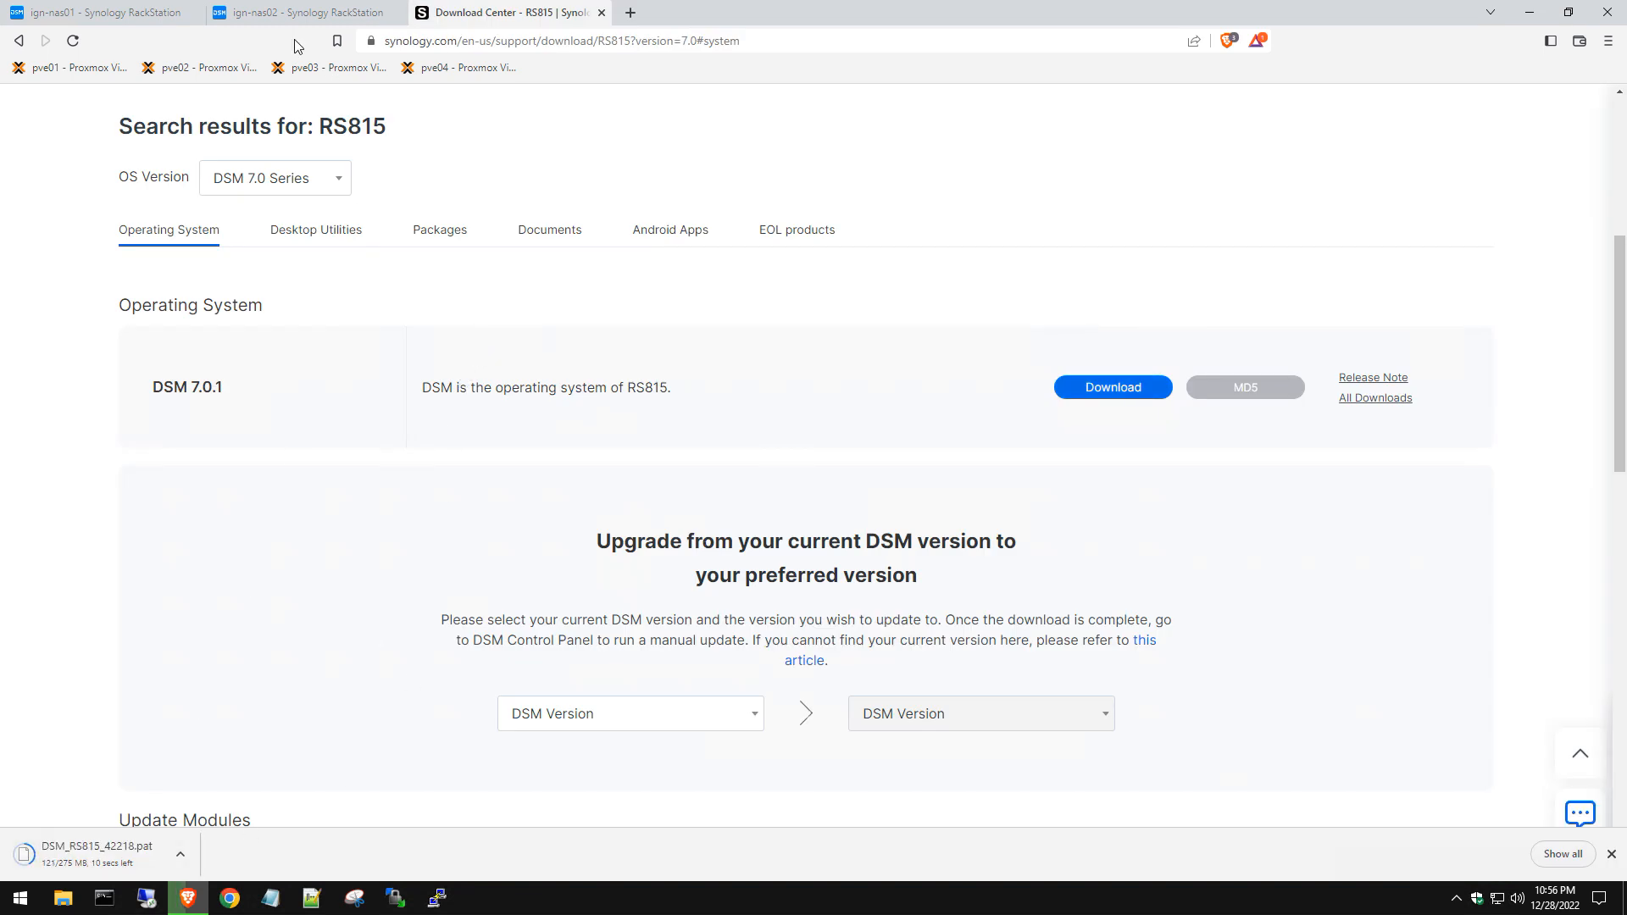
Submit DSM_RS815_42218.pat from the Desktop as a manual DSM update on ign-nas01
click(278, 14)
click(127, 14)
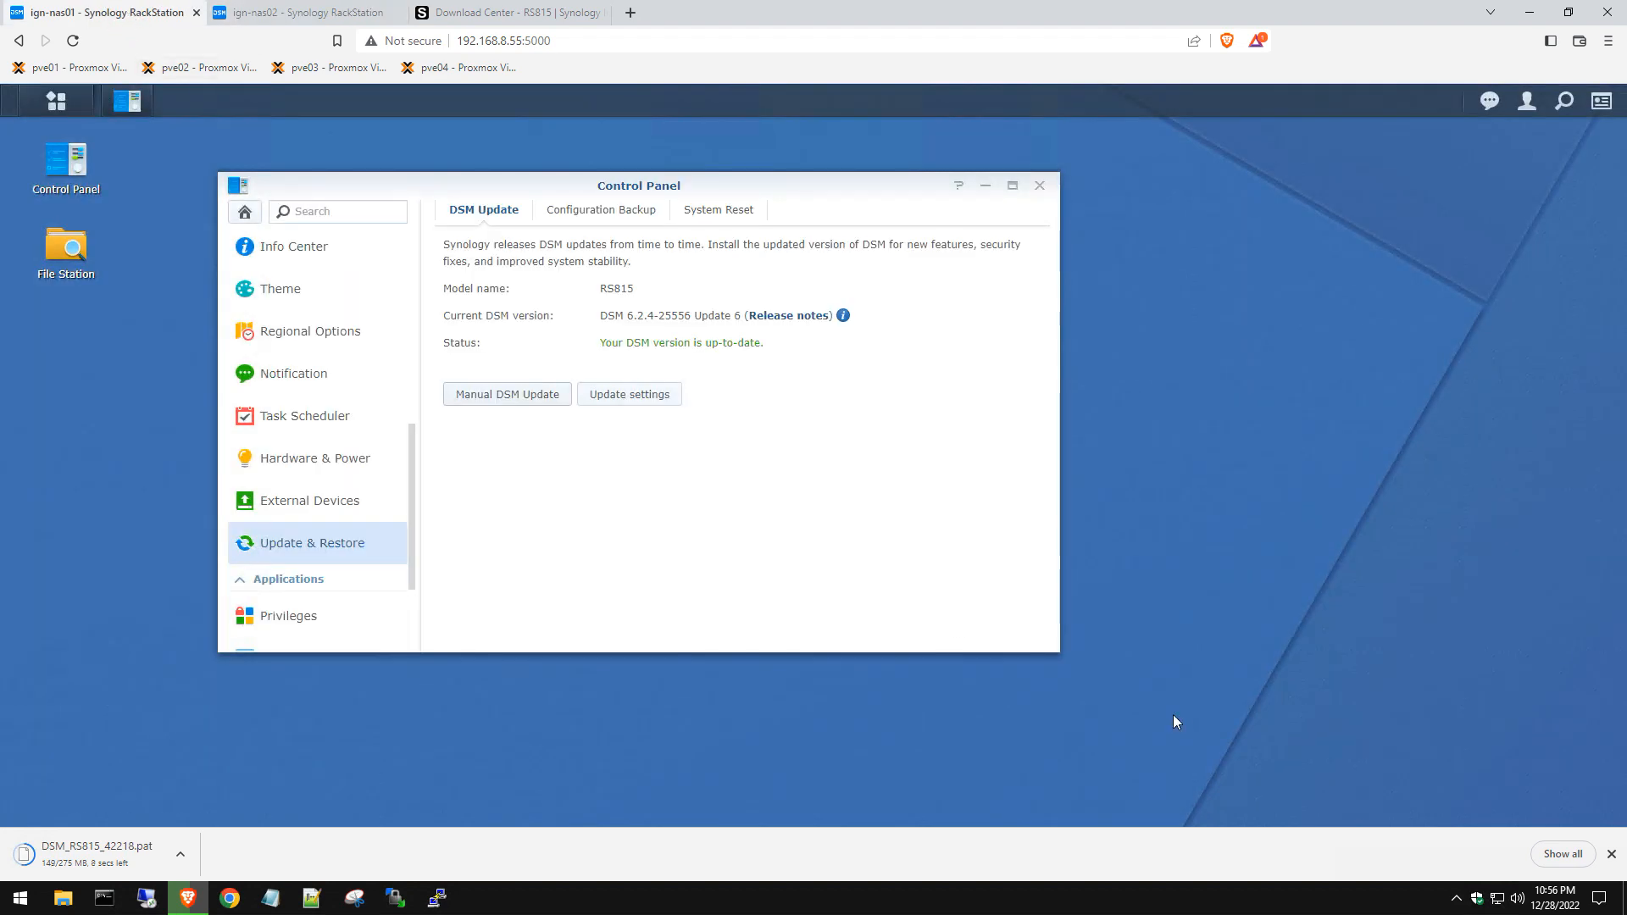
click(533, 396)
click(764, 336)
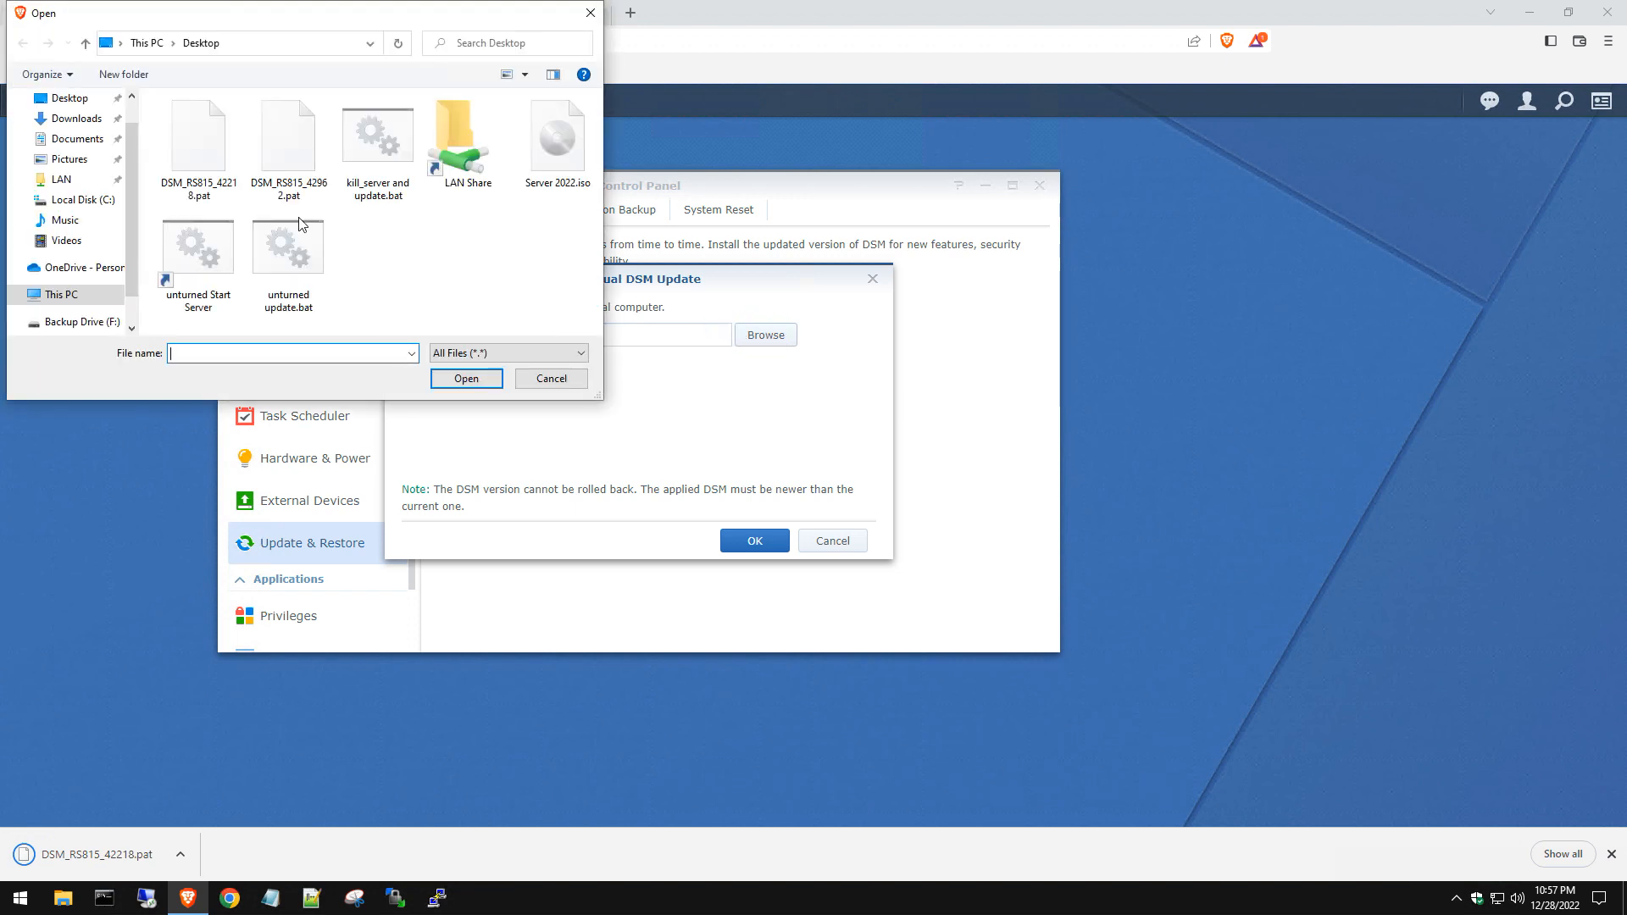
click(212, 160)
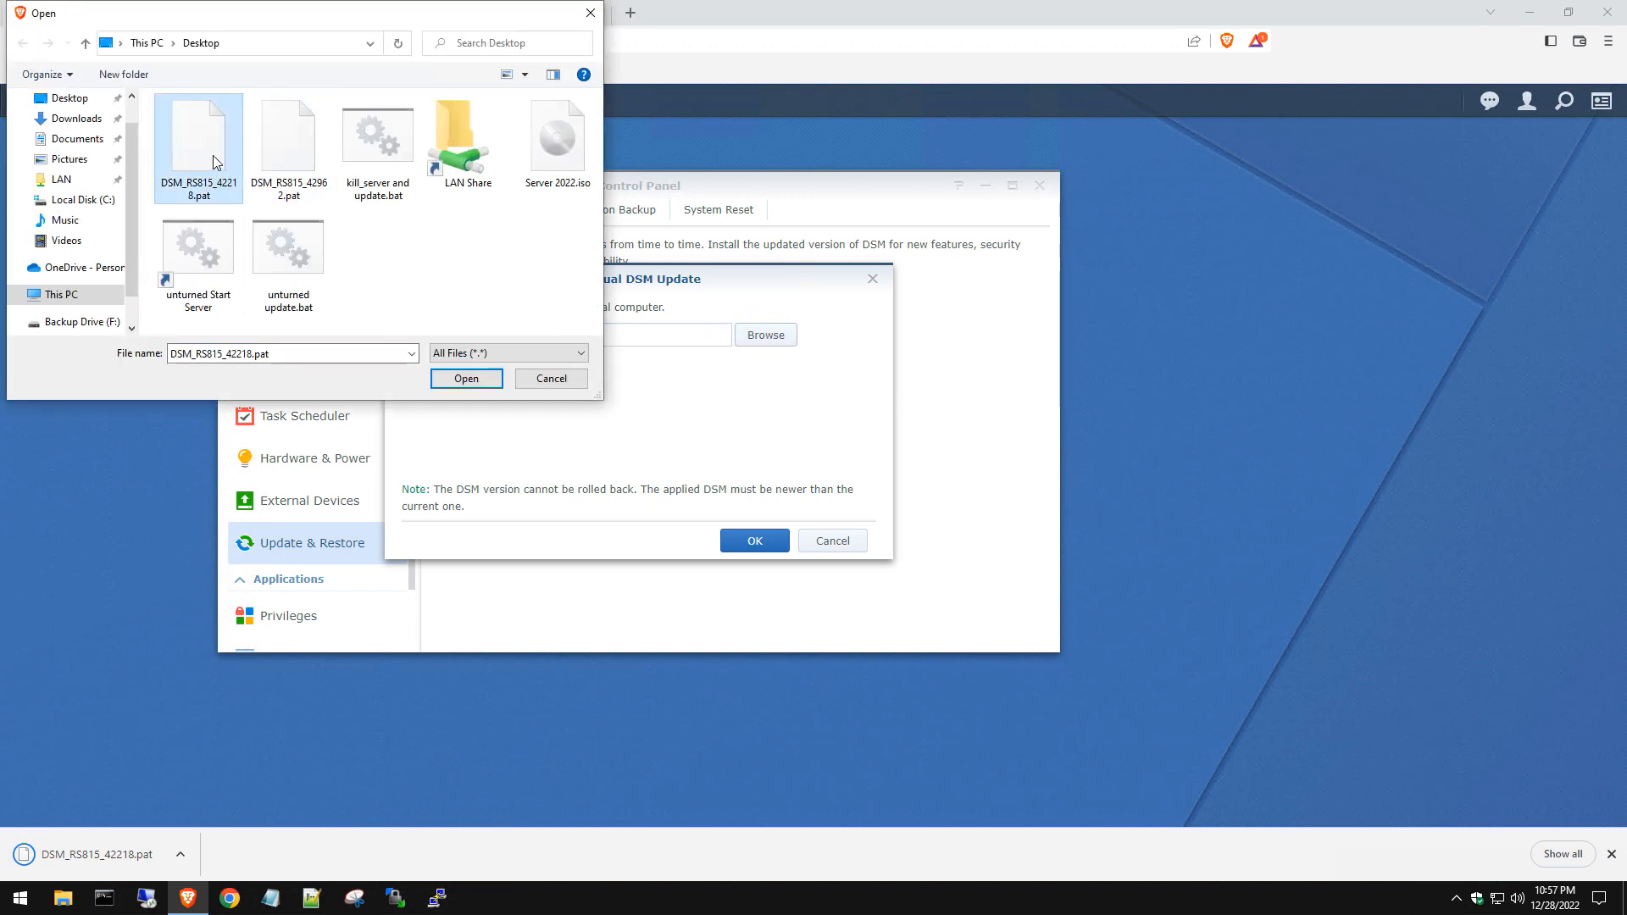
double_click(201, 148)
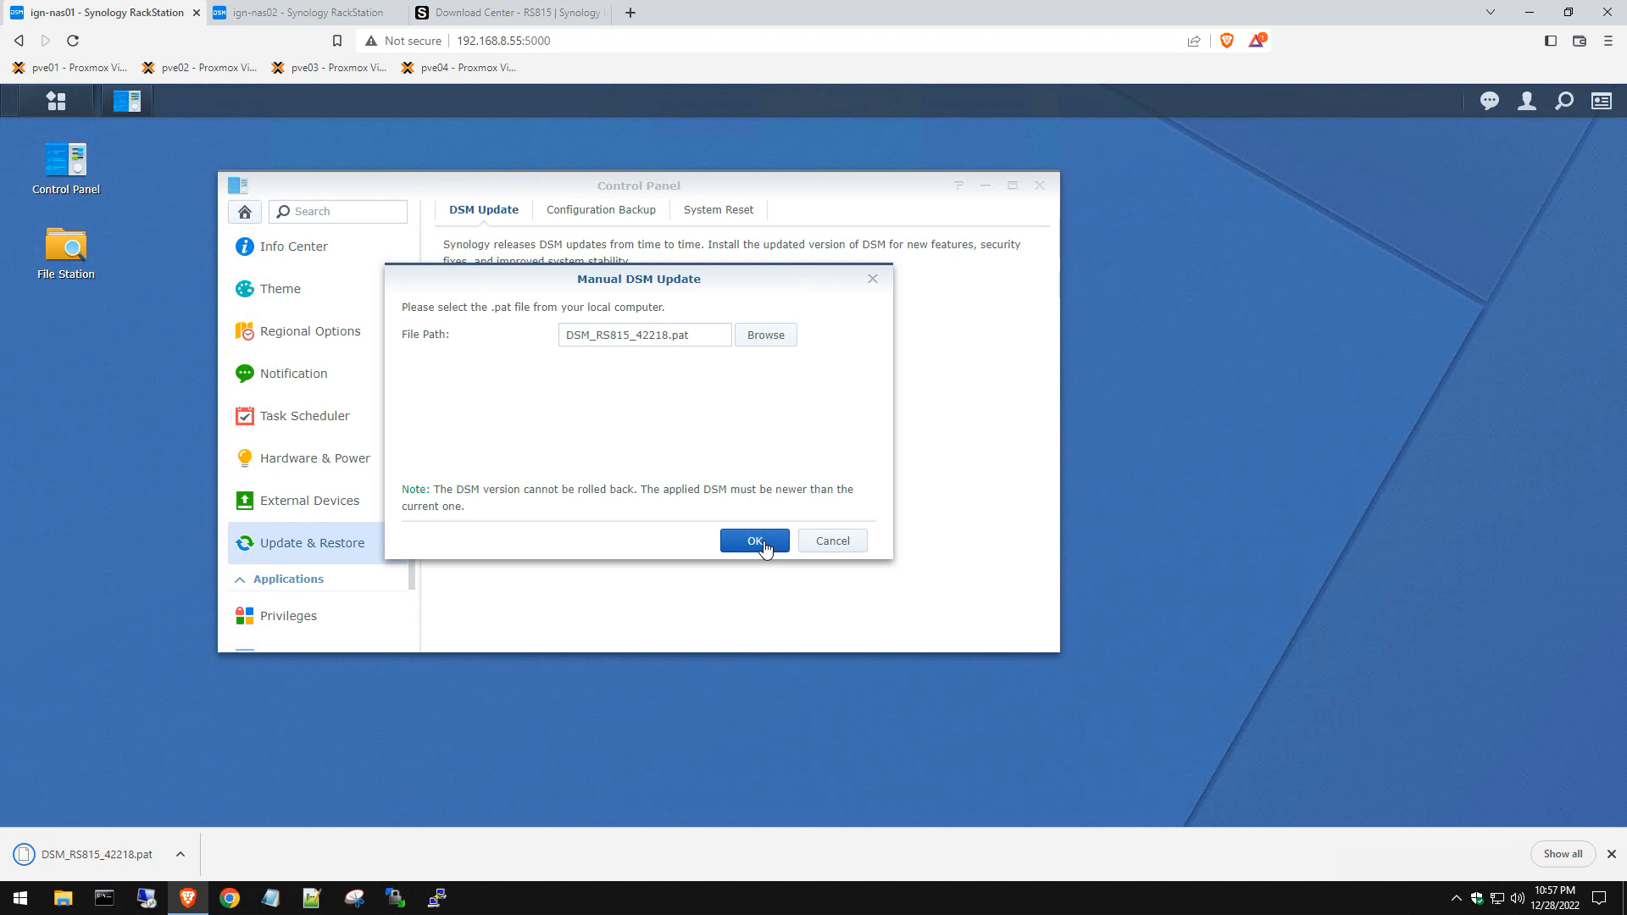
click(755, 543)
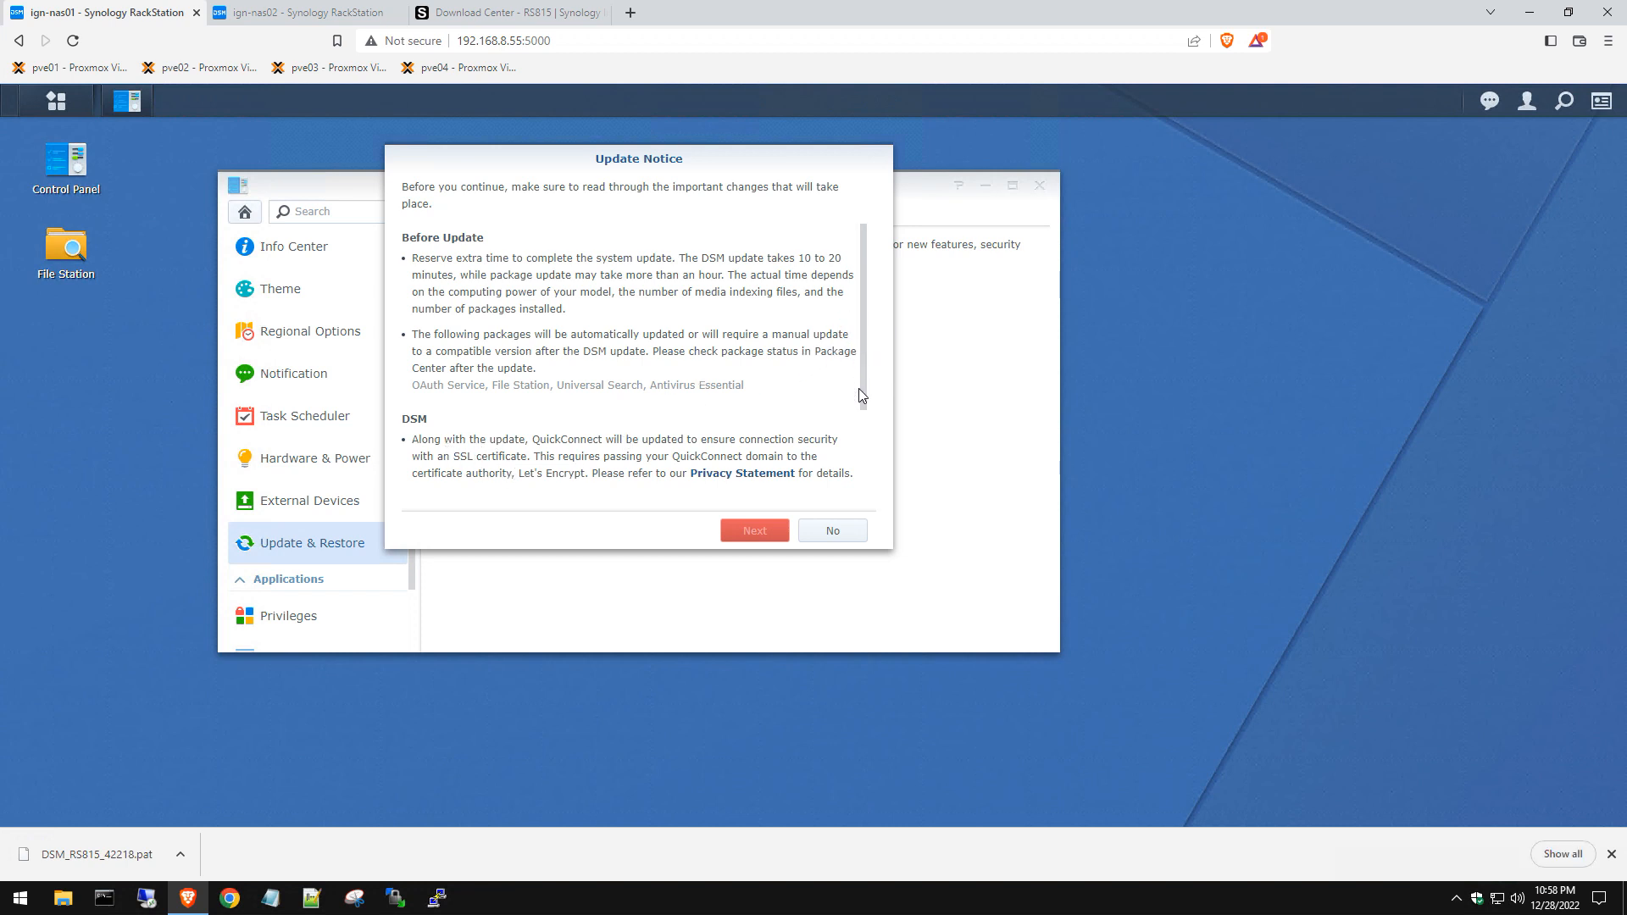
Read through the Update Notice, agree to update the system and approve the DSM installation
click(864, 427)
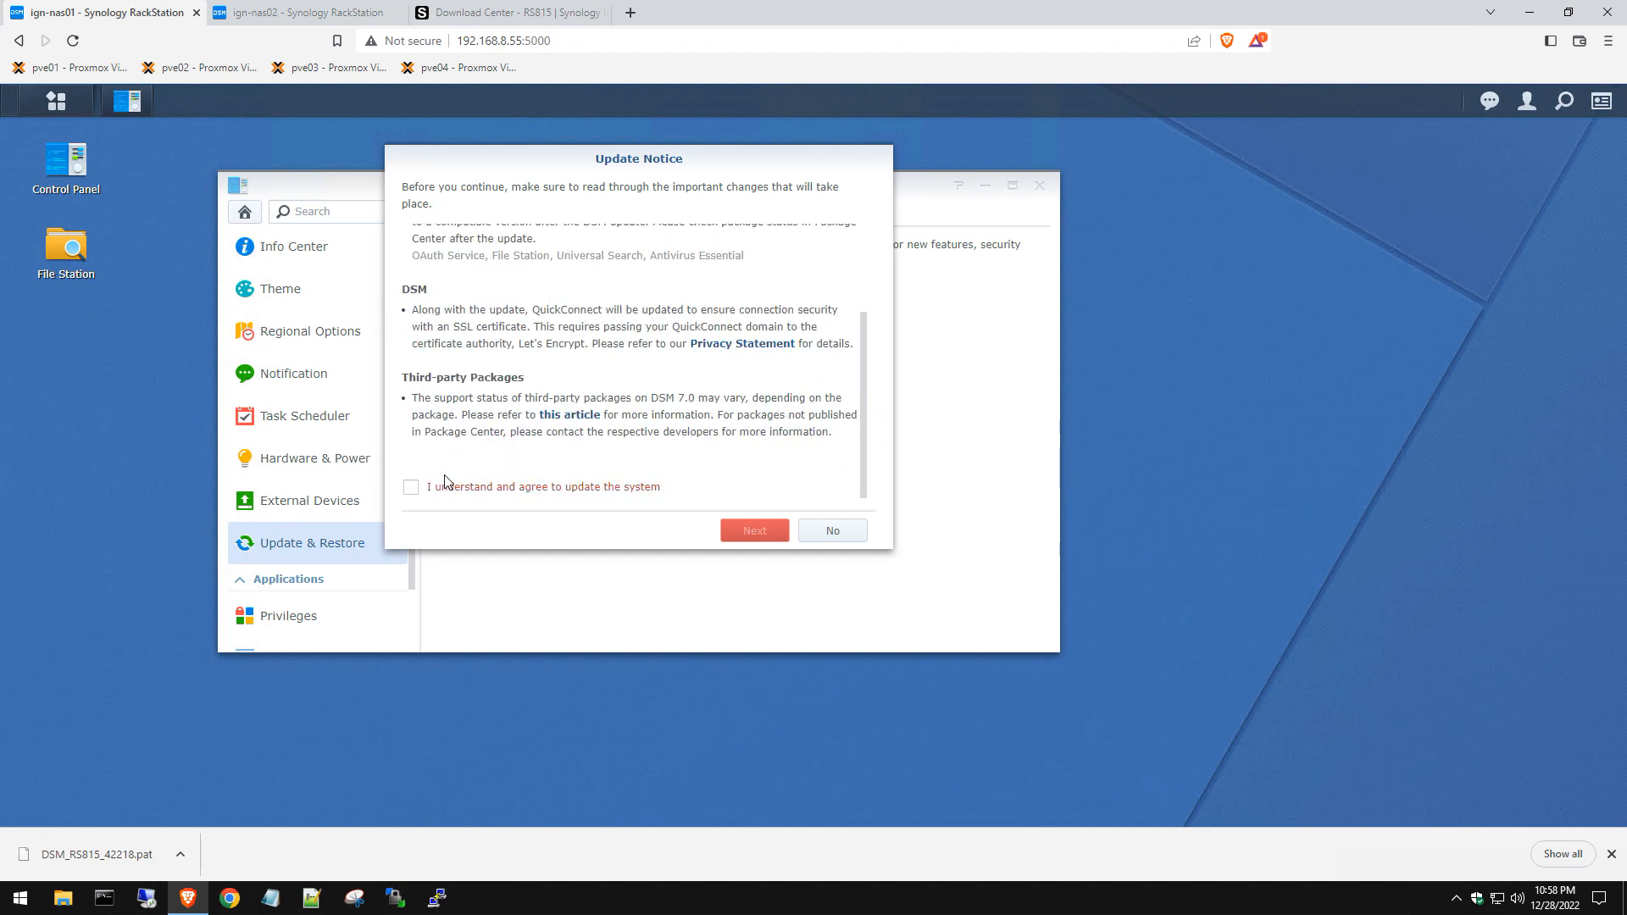
click(412, 491)
click(755, 531)
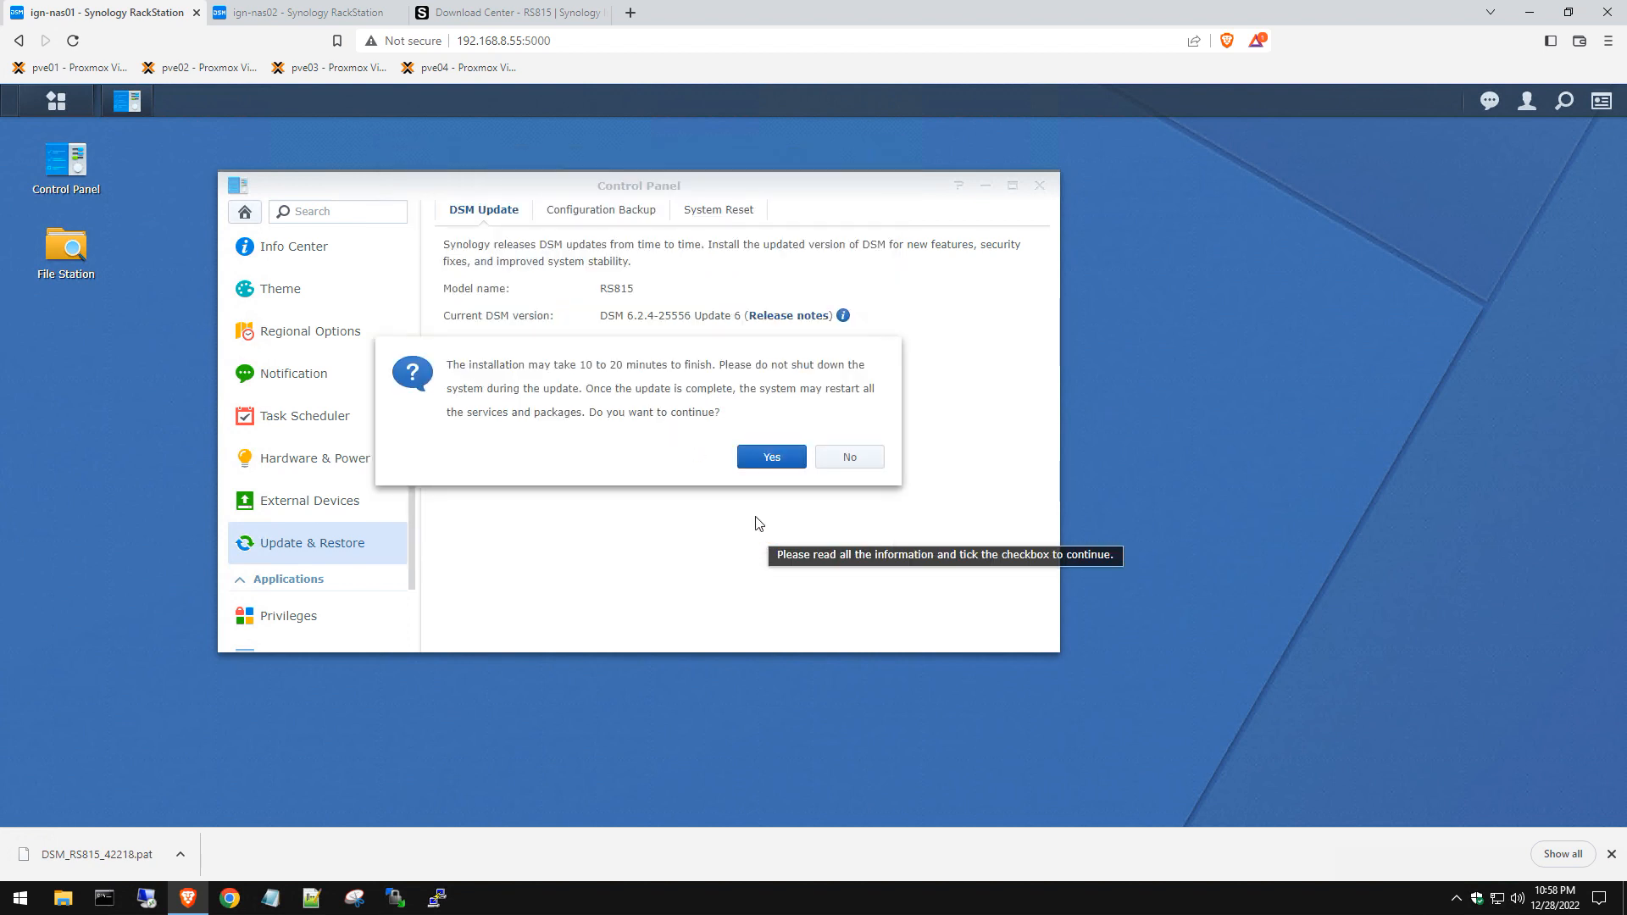
click(772, 459)
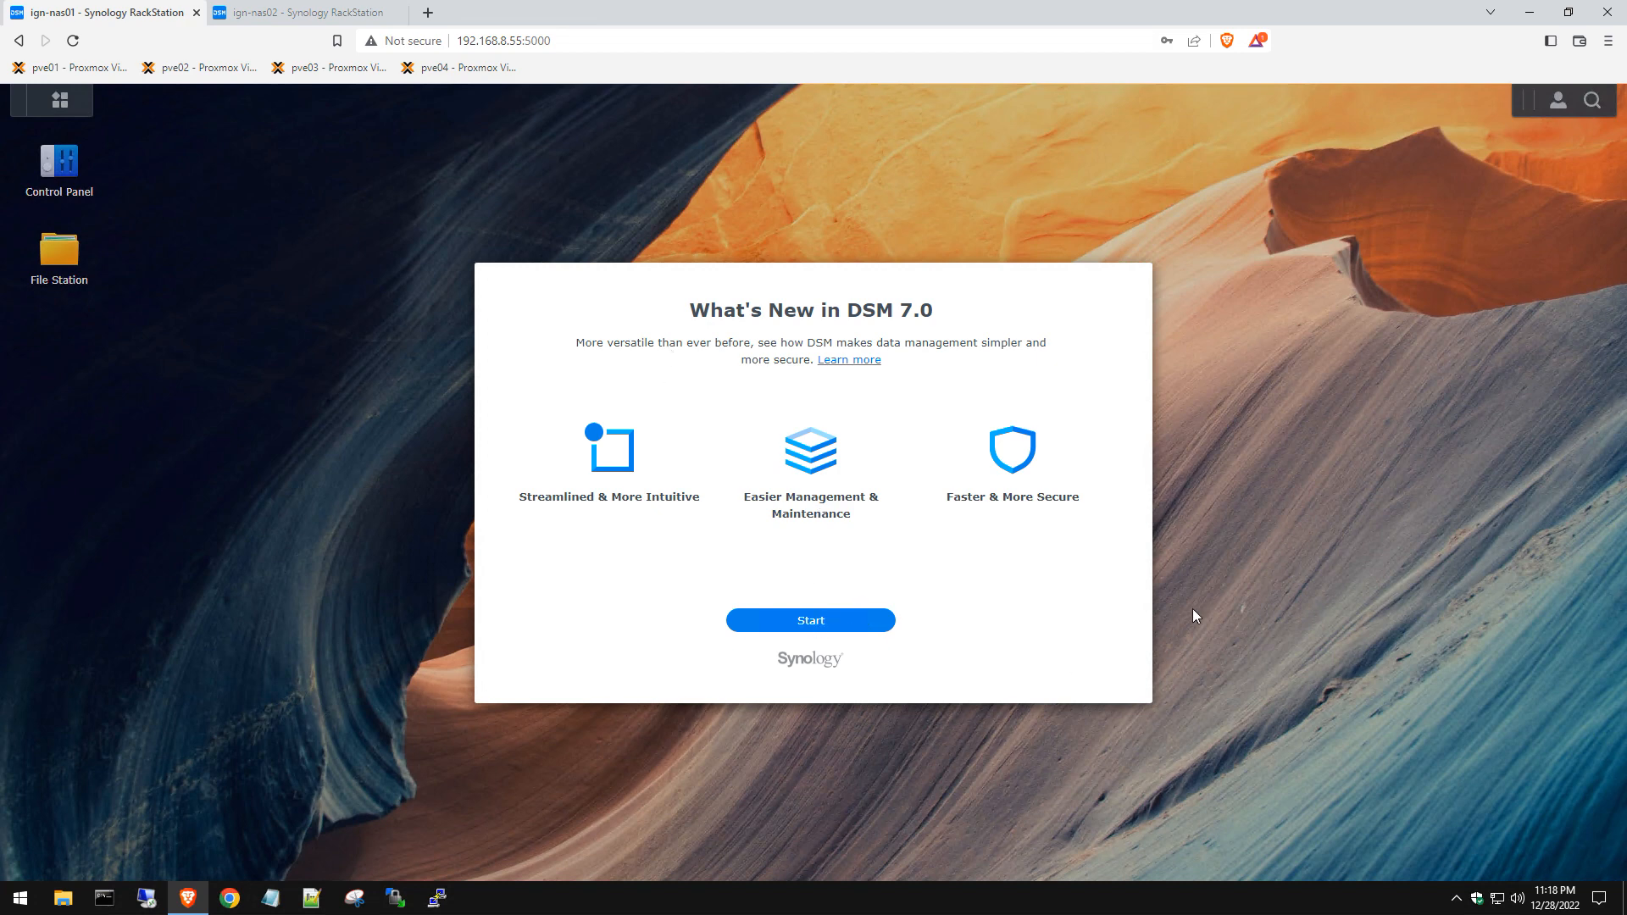
Go through the DSM 7.0 welcome screens, skipping the Synology Account services and declining Device Analytics
click(822, 622)
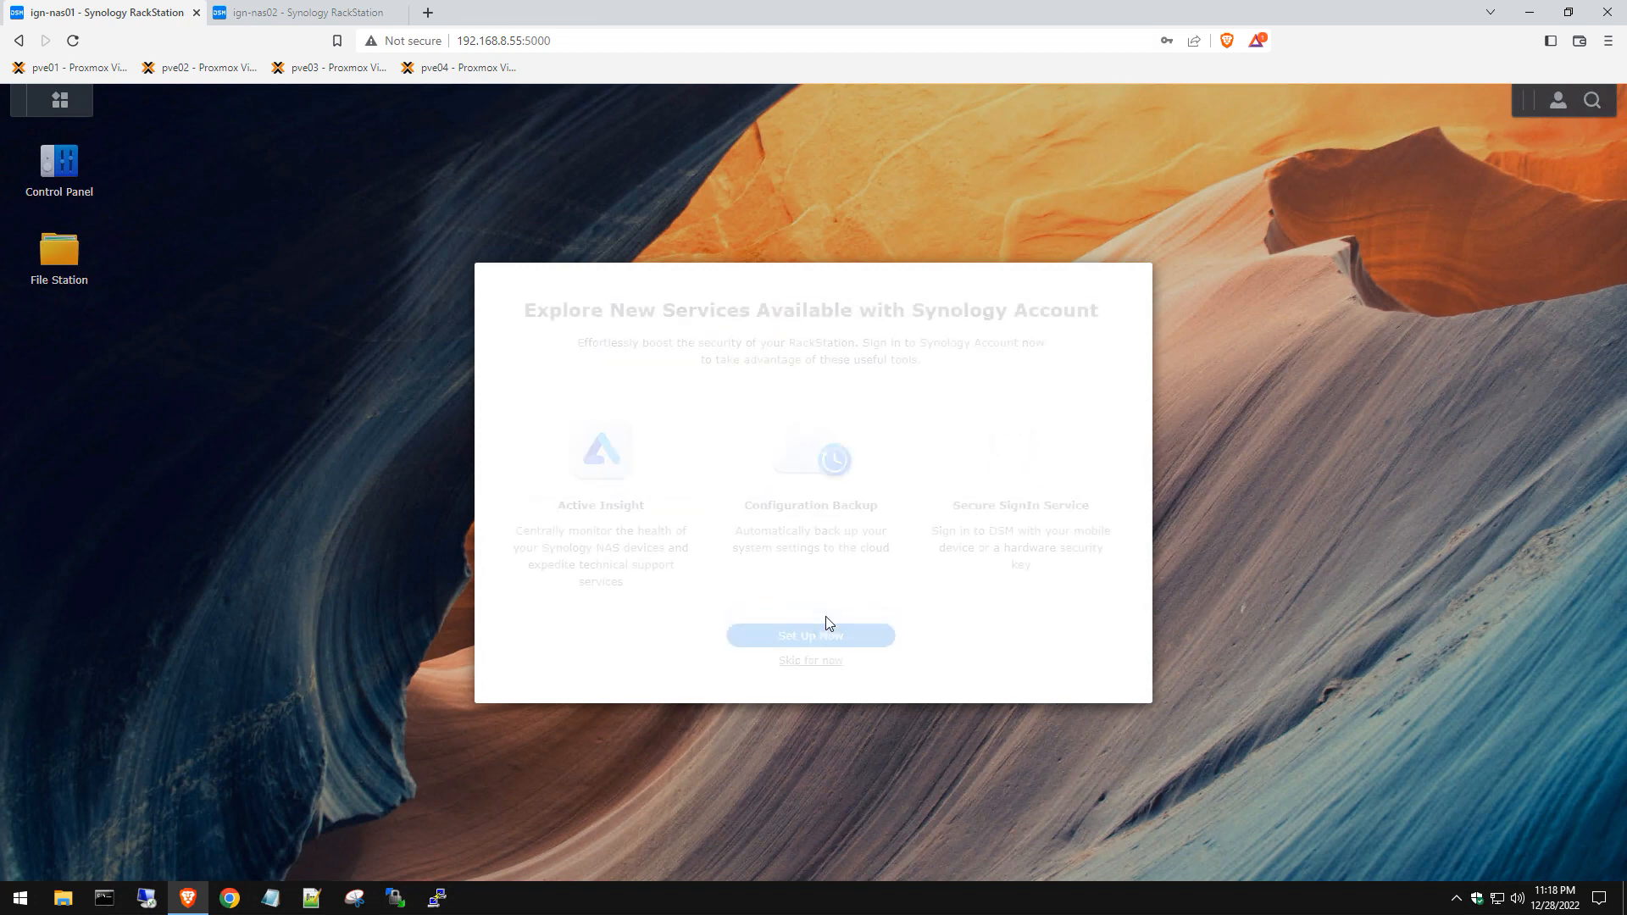
click(810, 661)
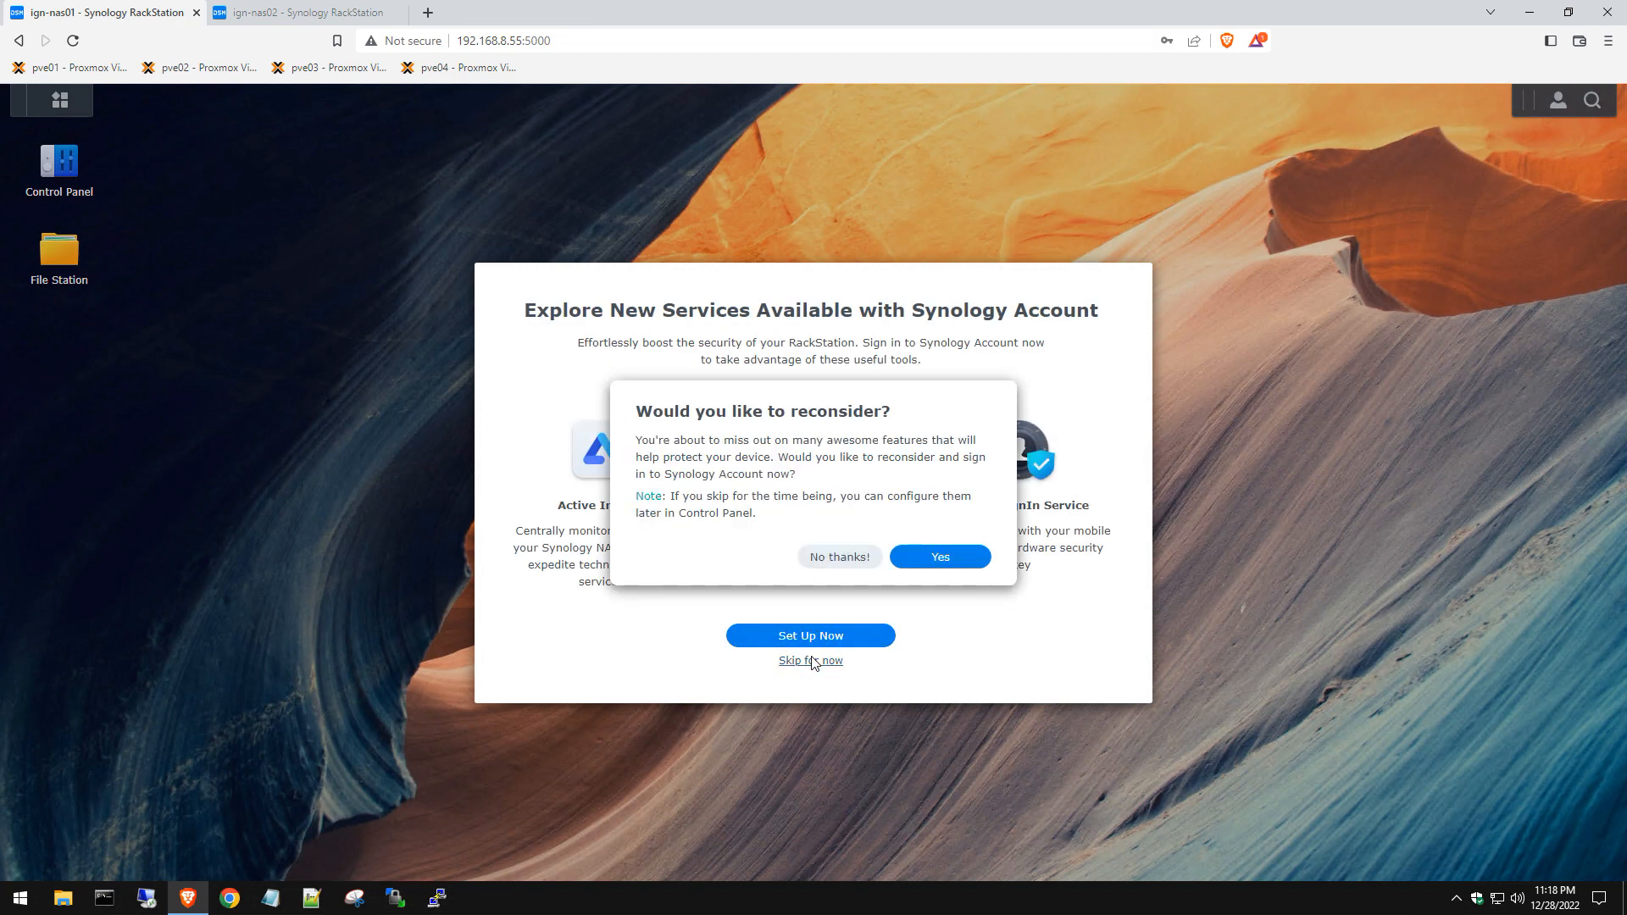
click(834, 557)
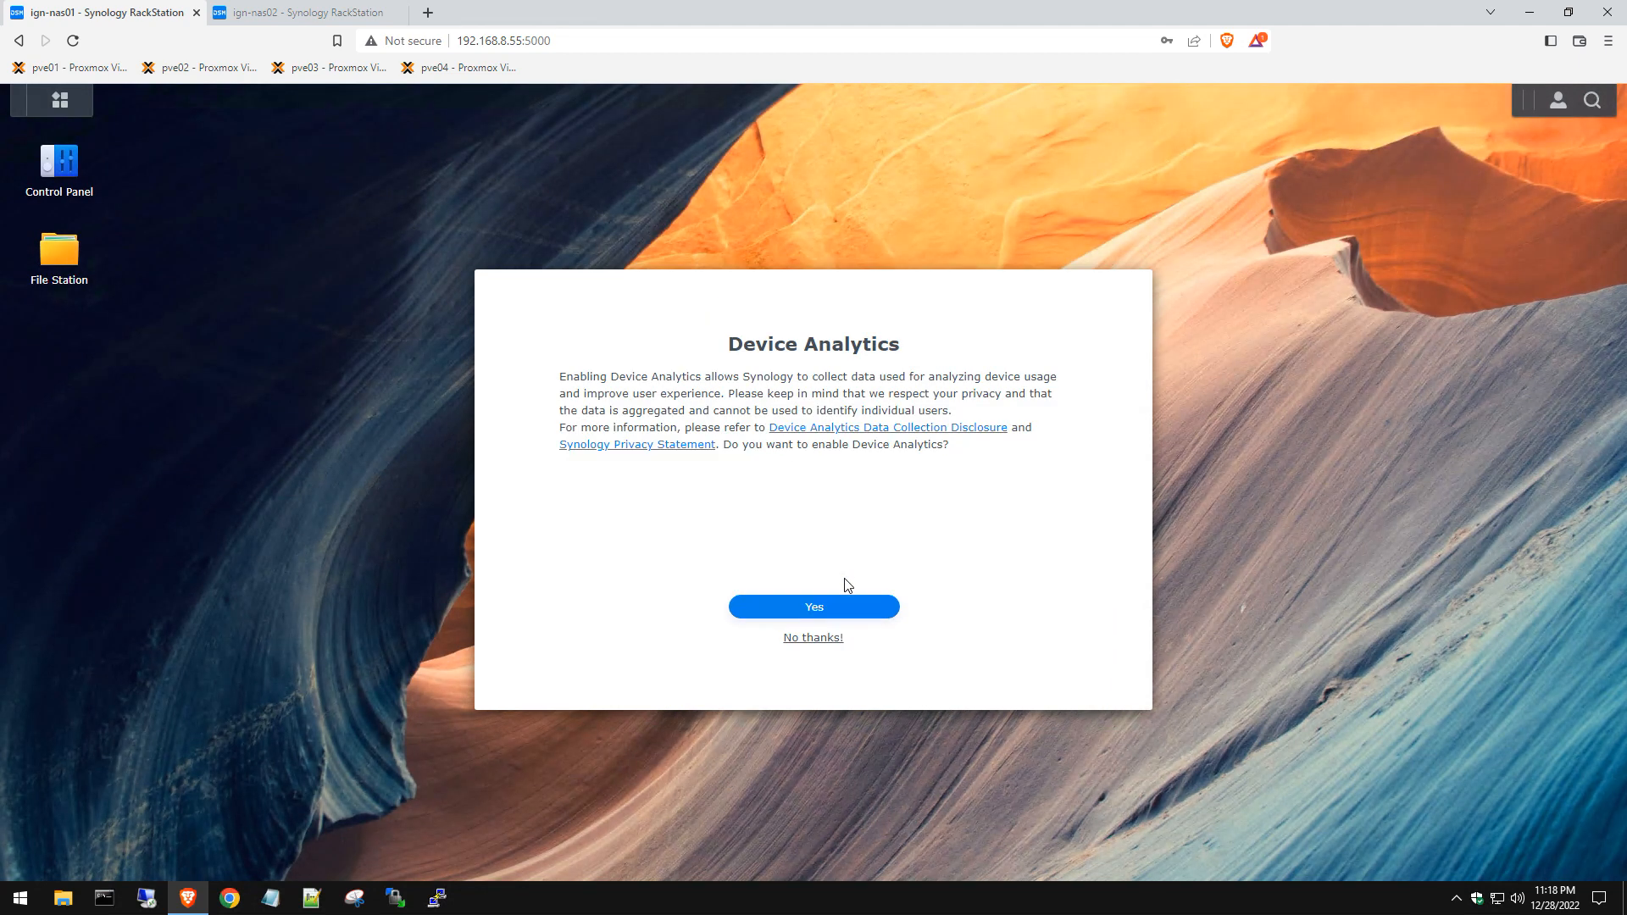
click(826, 635)
Take the quick tour of the new DSM desktop
click(1546, 222)
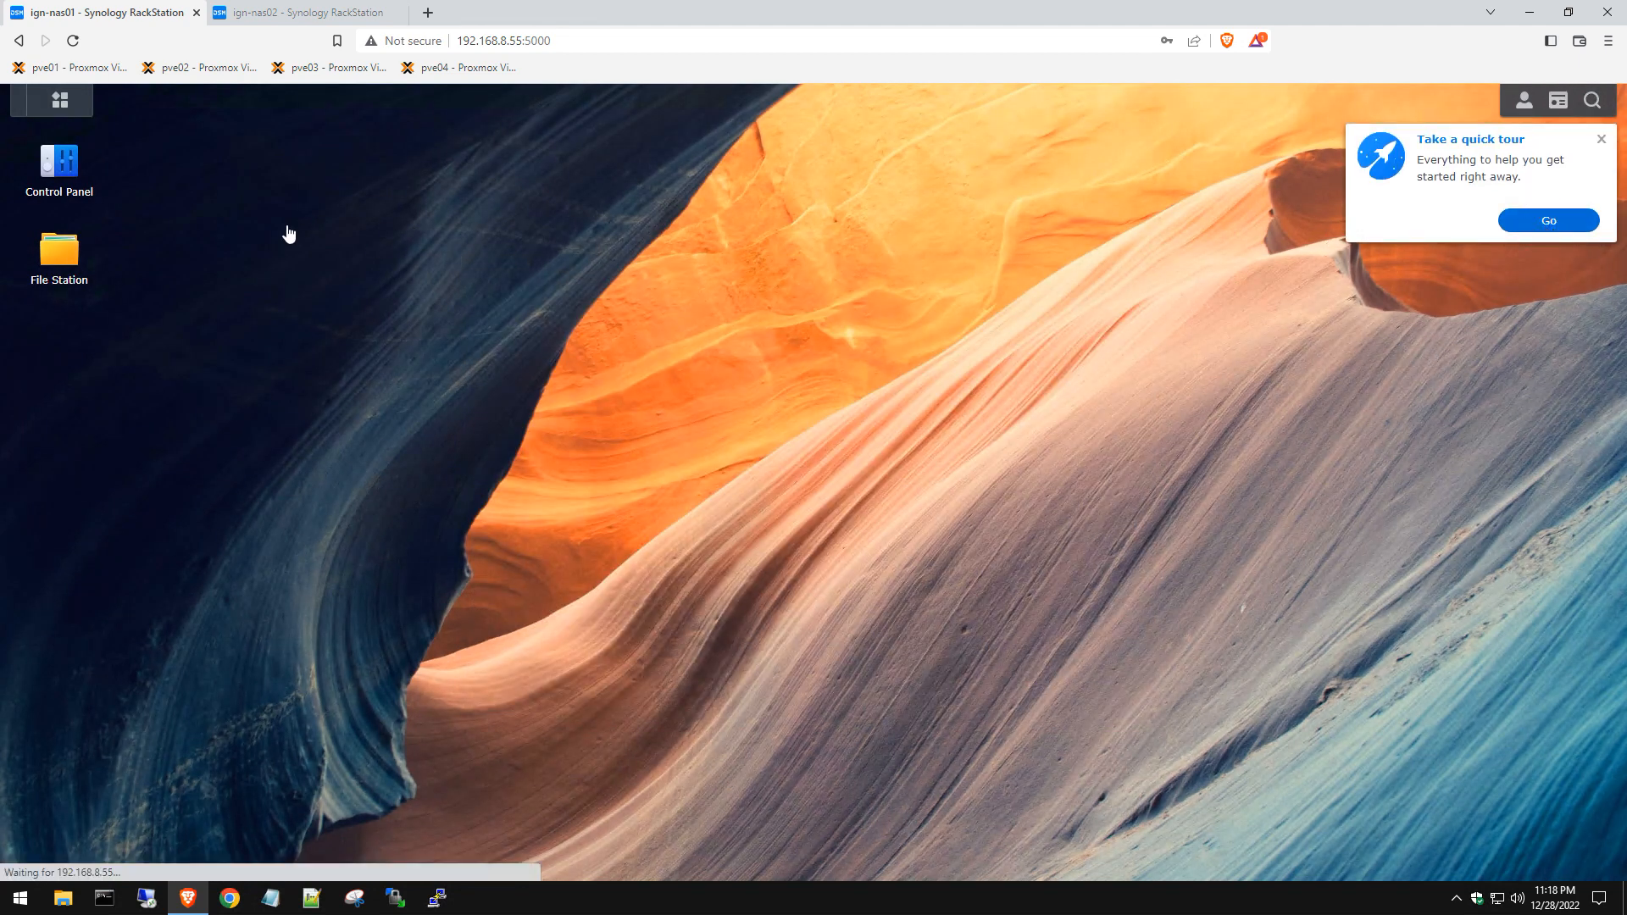
click(100, 109)
drag(135, 128, 520, 285)
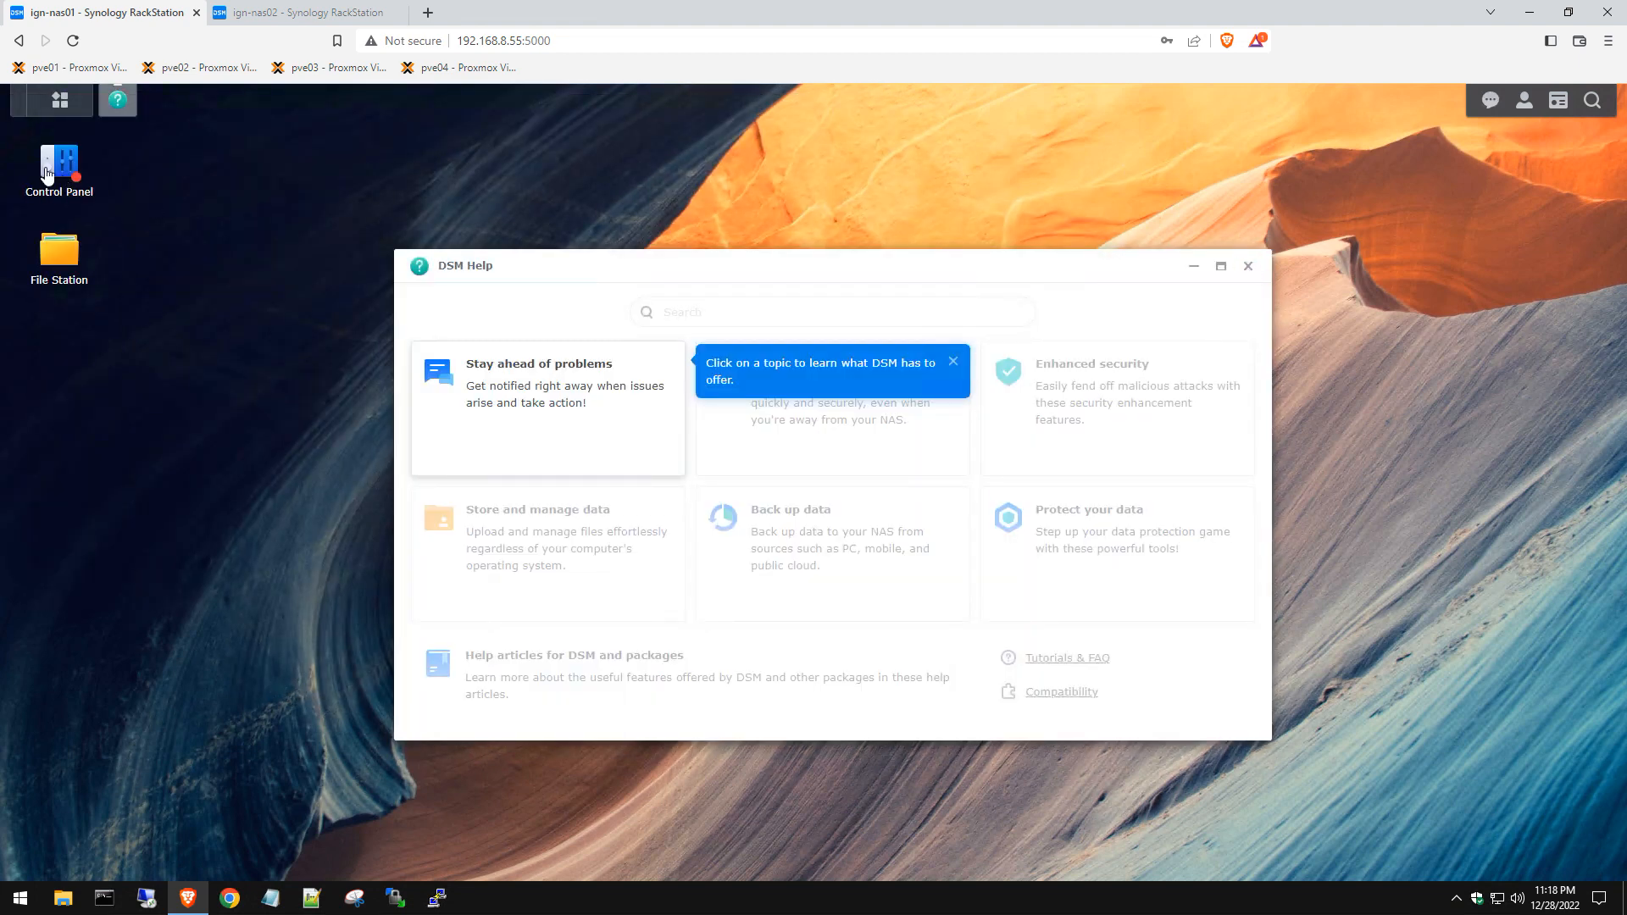
Start downloading the DSM 7.1.1-42962 Update 3 release from the NAS's Update & Restore settings
double_click(59, 170)
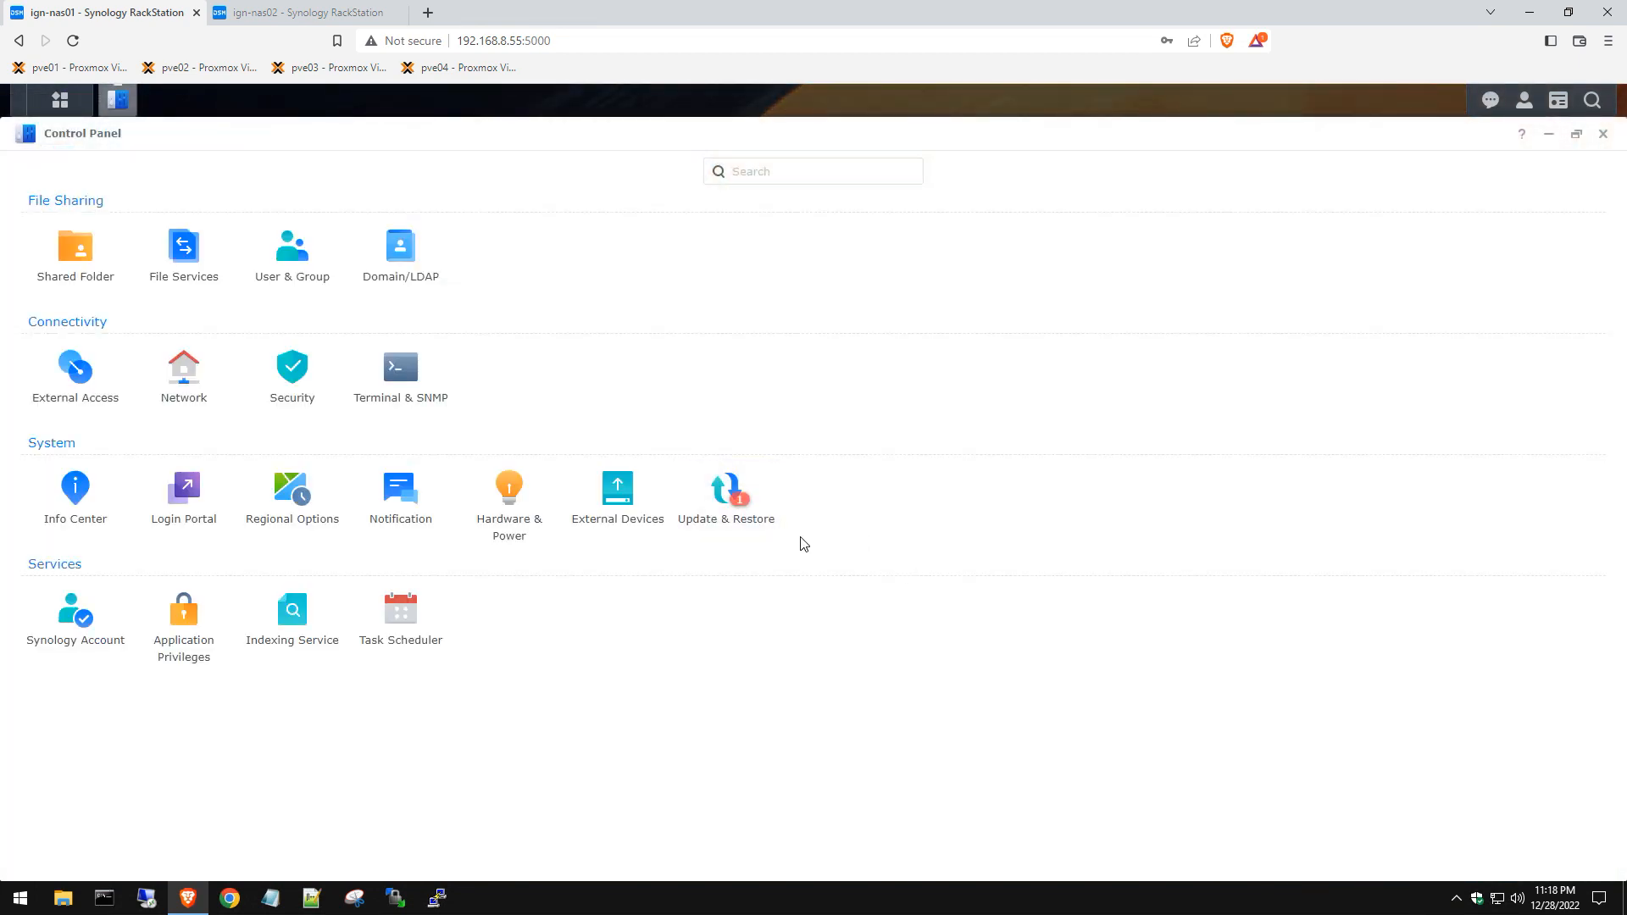
click(724, 491)
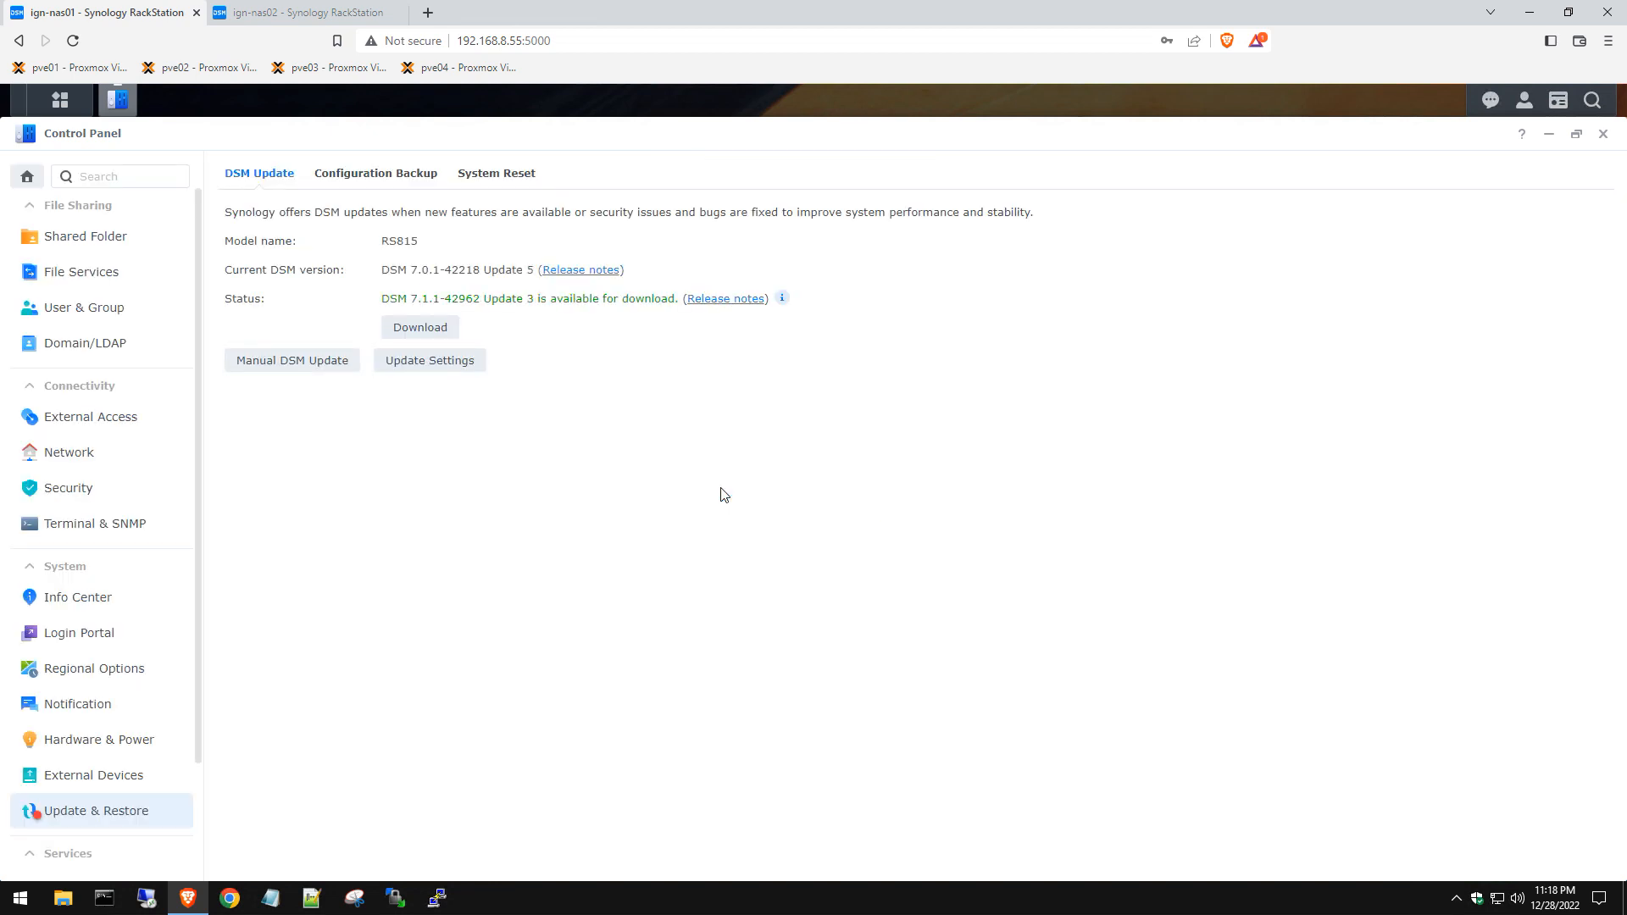
click(432, 328)
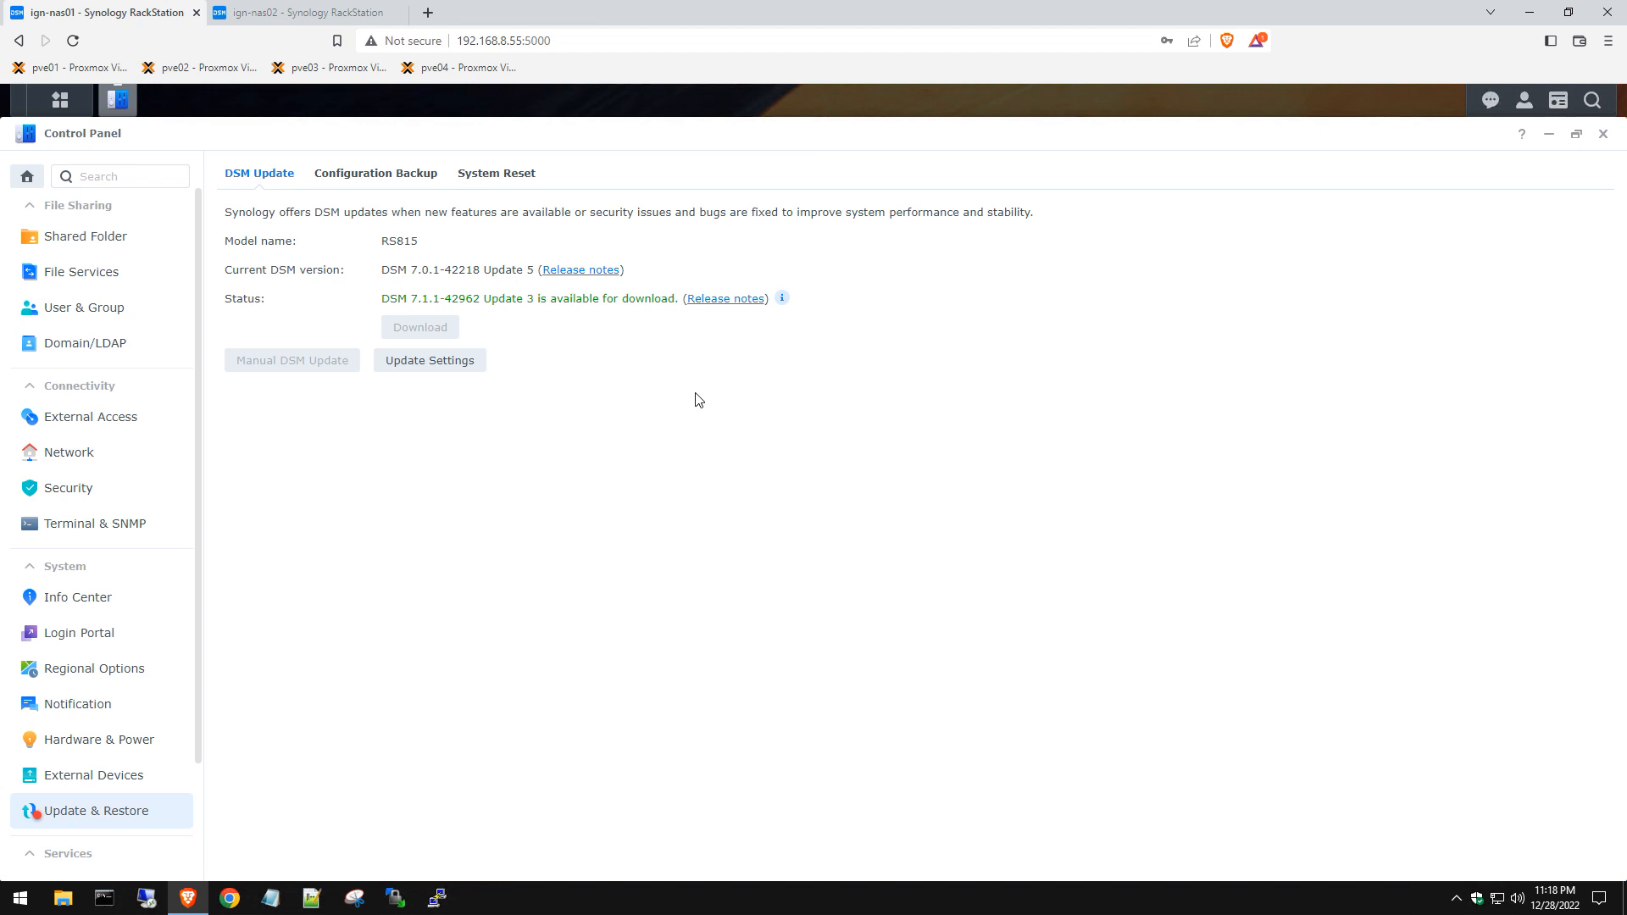